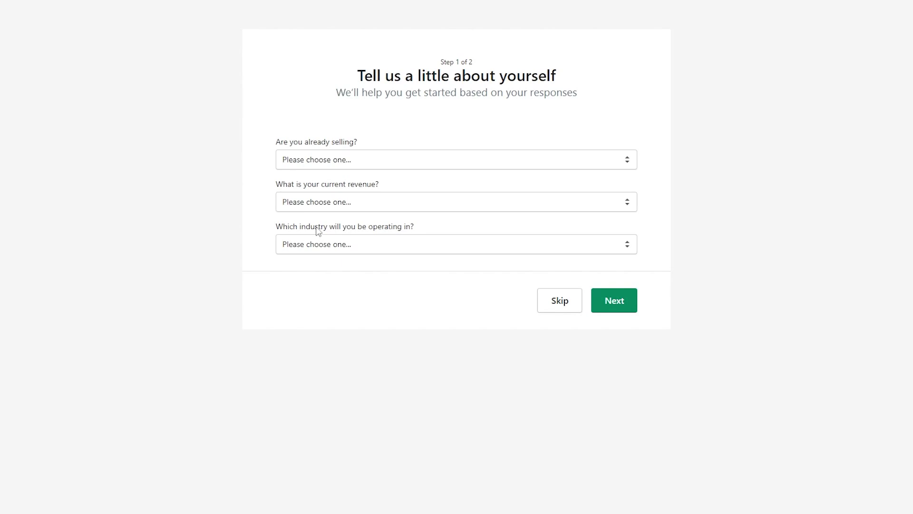
# Skip the business questions, then preview the theme, pages, navigation and domain guide tasks before returning to Add product.
pyautogui.click(555, 302)
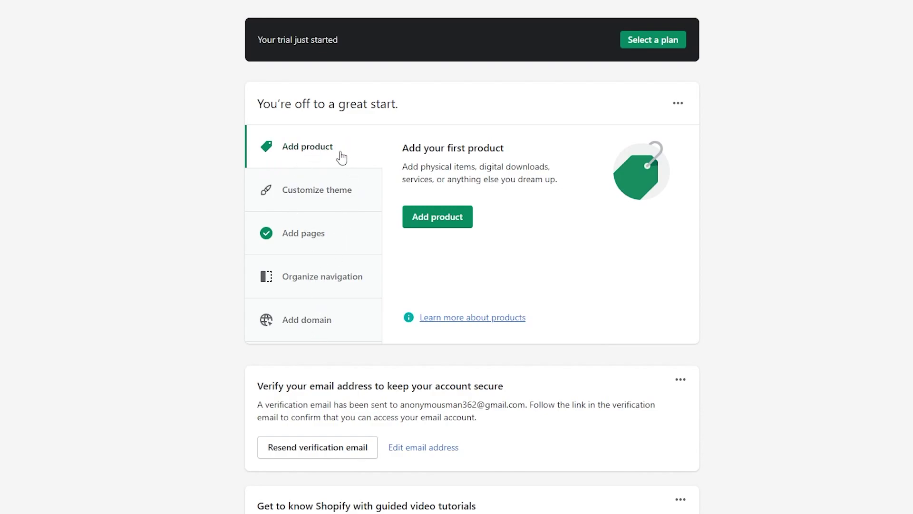
pyautogui.click(312, 200)
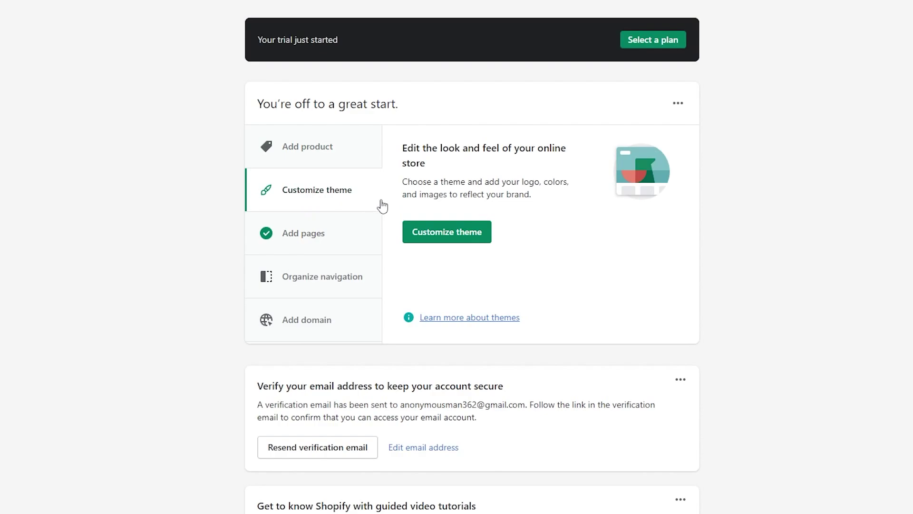
pyautogui.click(313, 240)
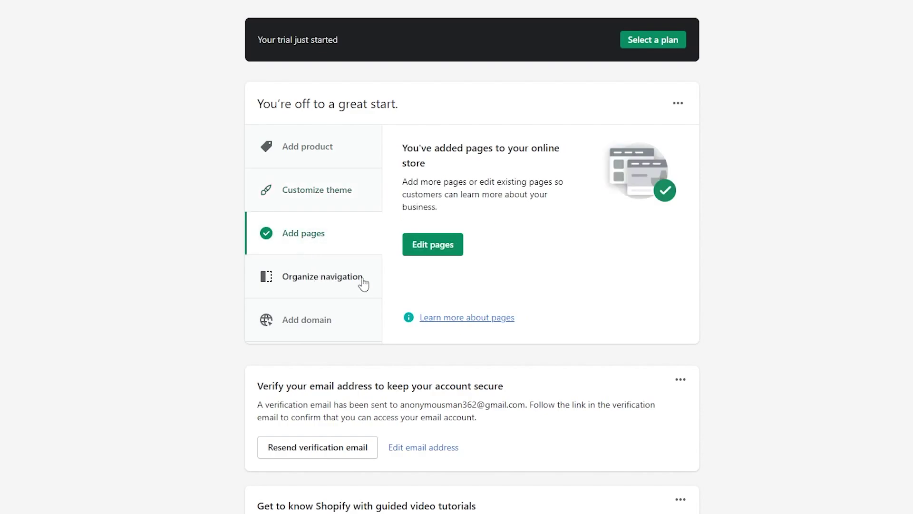
pyautogui.click(352, 280)
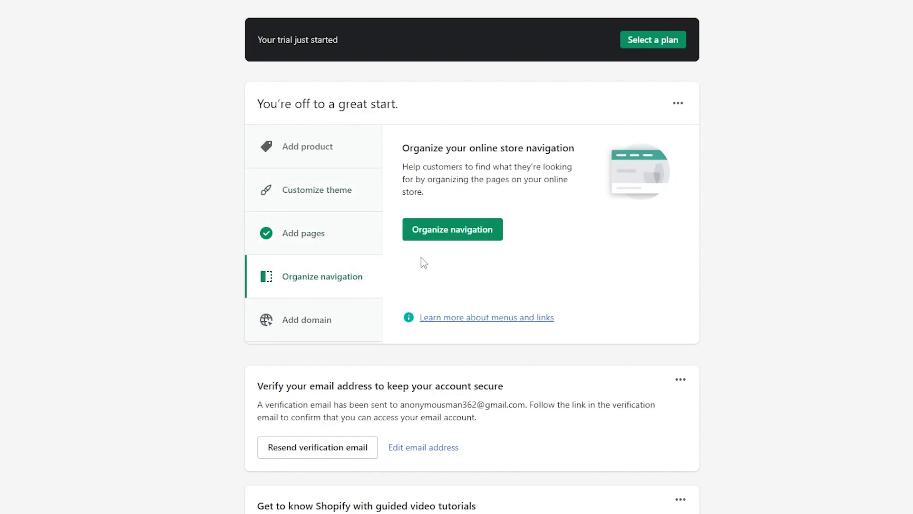
pyautogui.click(346, 327)
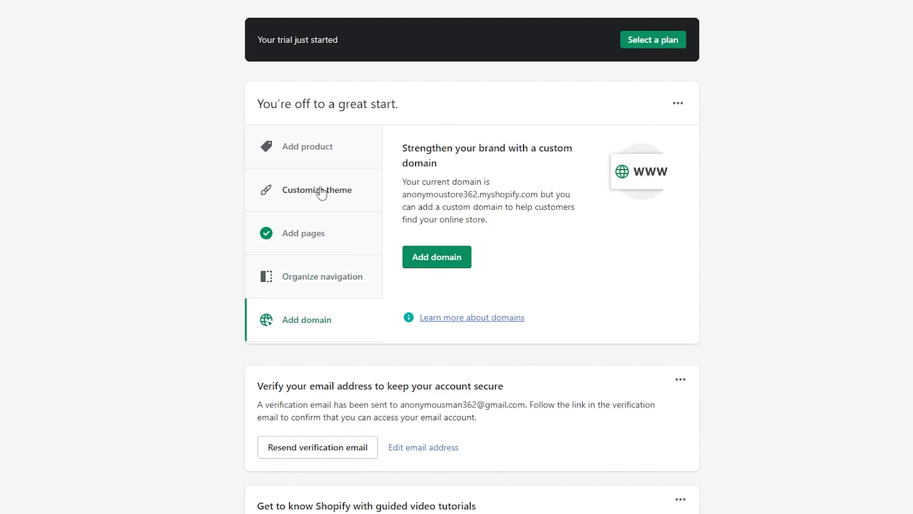
pyautogui.click(323, 148)
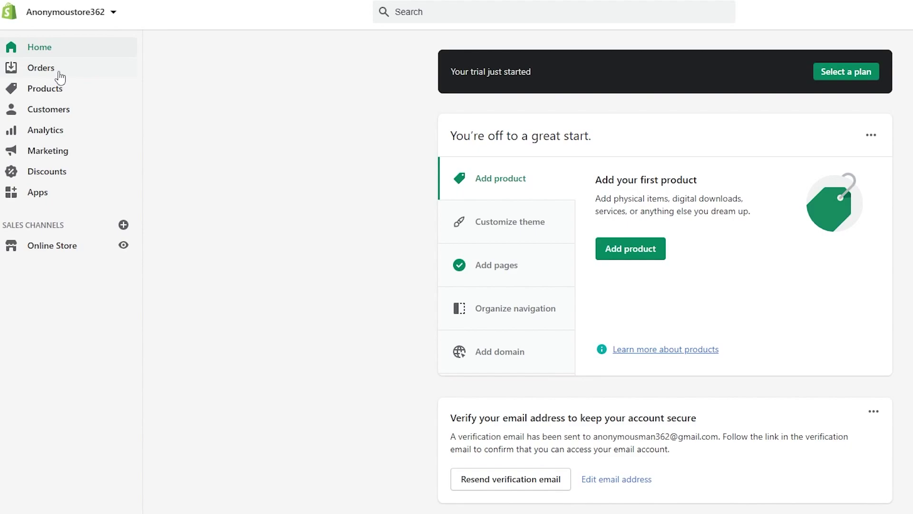
# Check the empty Orders, Drafts and Abandoned checkouts lists, then move on to the empty Products list.
pyautogui.click(59, 71)
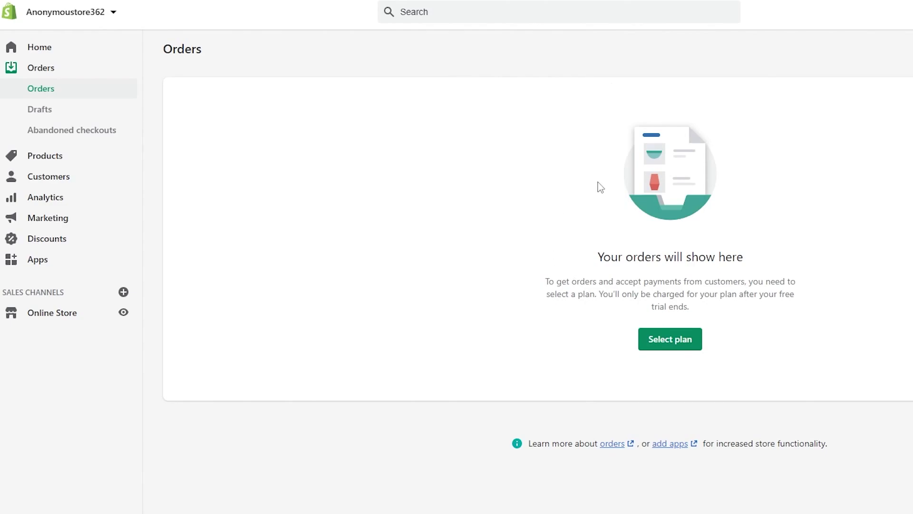
pyautogui.click(57, 119)
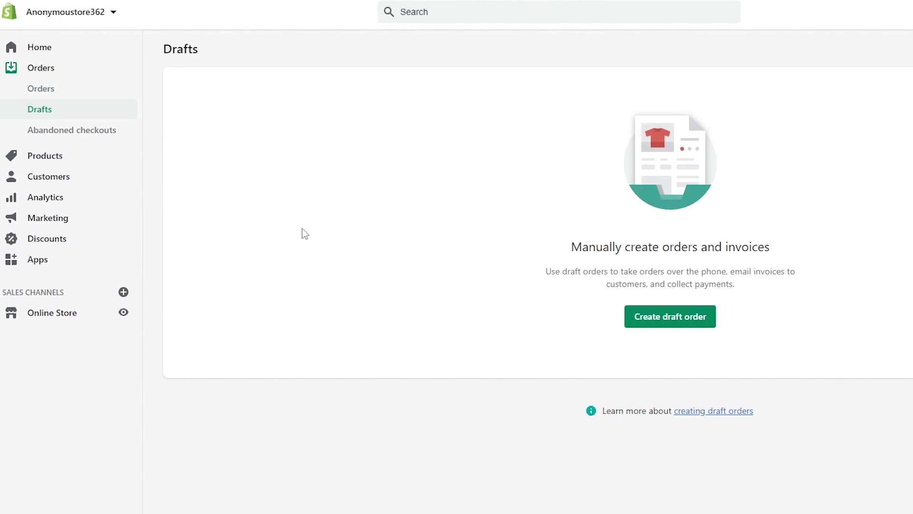
pyautogui.click(78, 135)
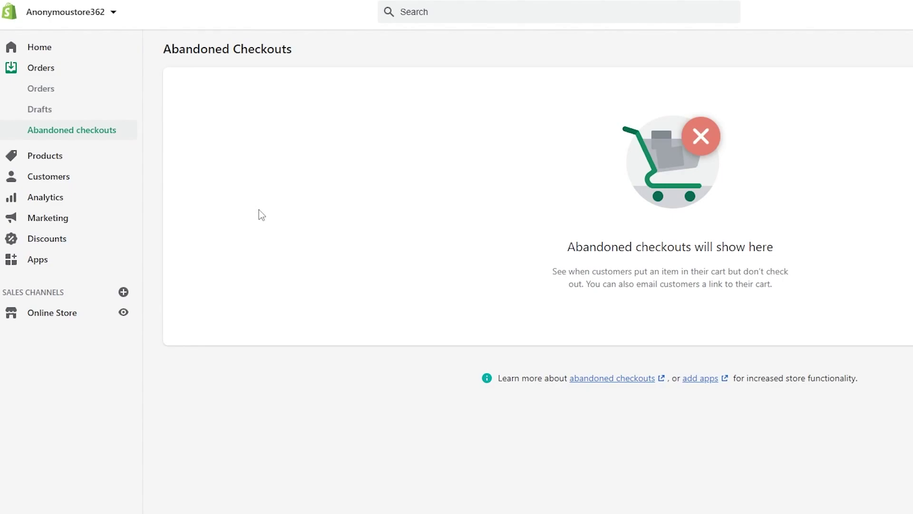
pyautogui.click(42, 162)
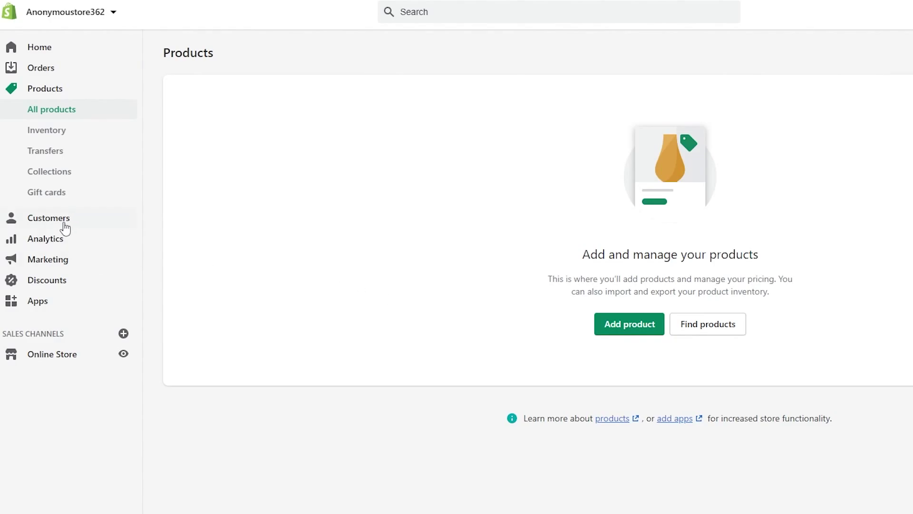
# View the Inventory and Transfers pages, then Collections showing only the Home page collection.
pyautogui.click(36, 135)
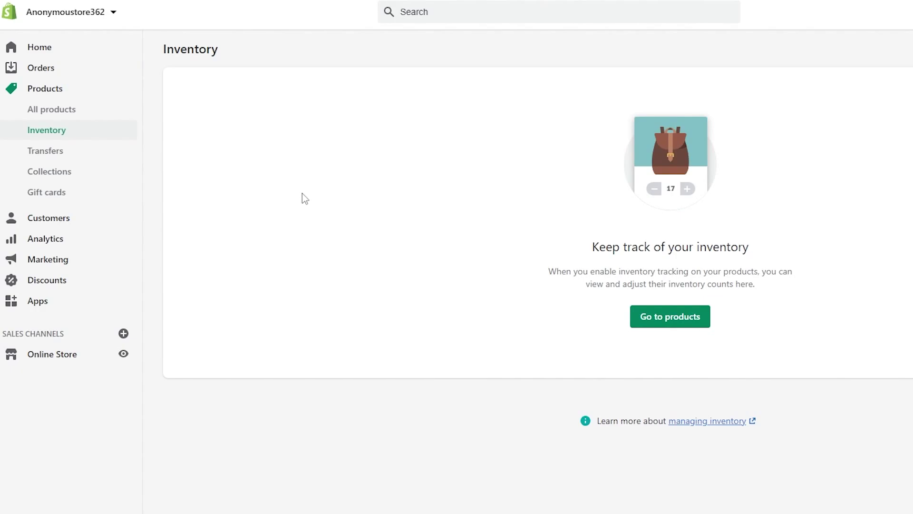
pyautogui.click(33, 156)
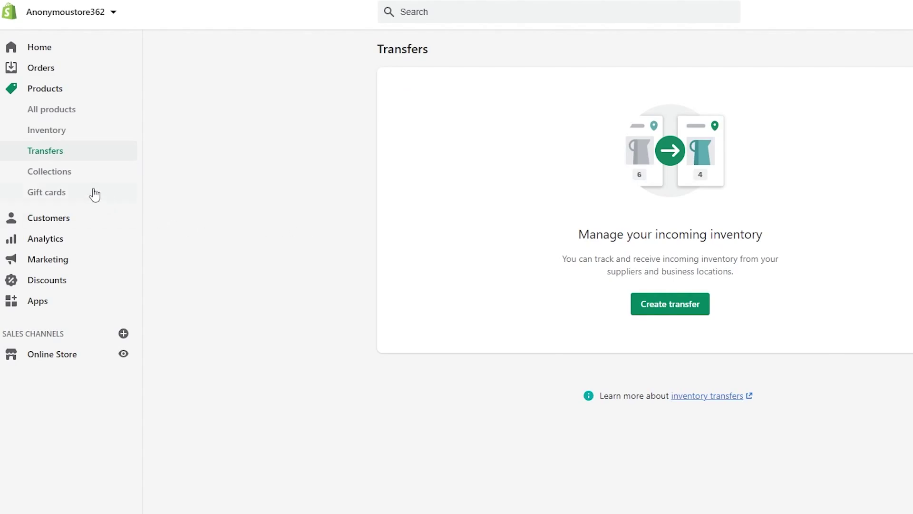
pyautogui.click(58, 182)
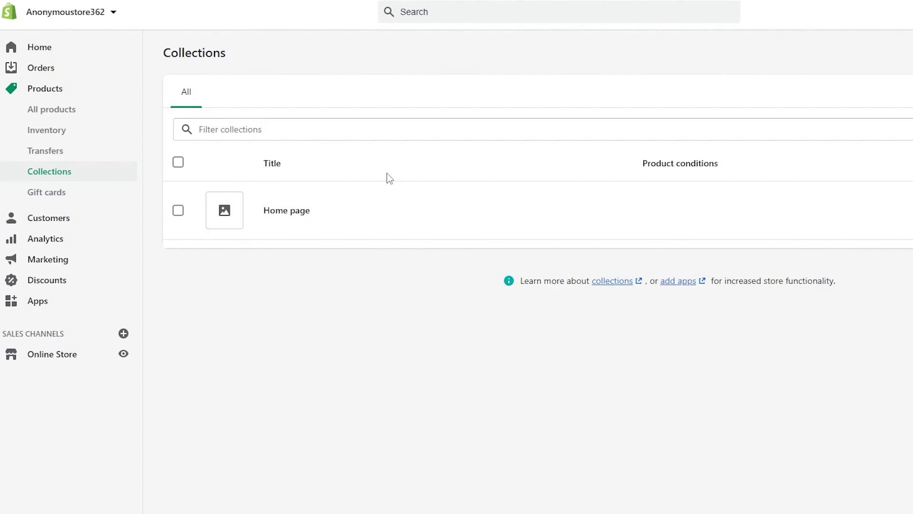
# Look at the Gift cards page, then open the empty Customers page with add and import options.
pyautogui.click(43, 197)
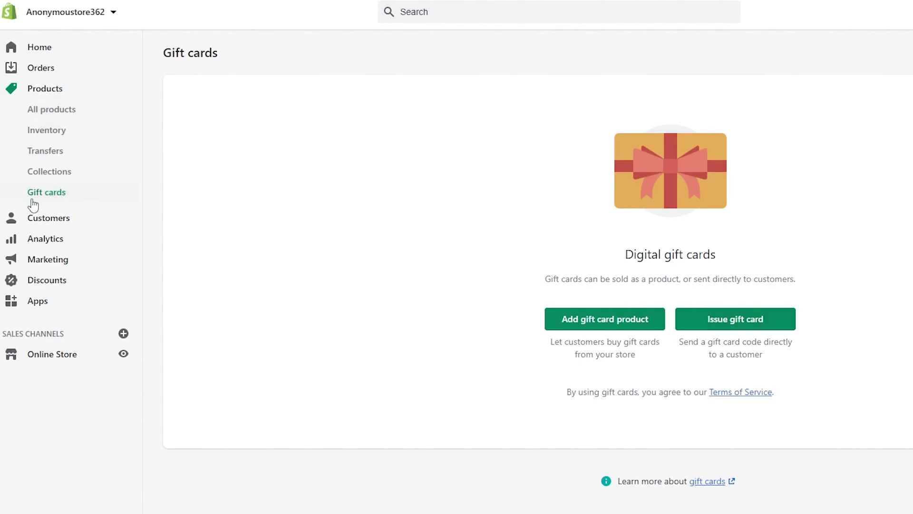
pyautogui.click(34, 222)
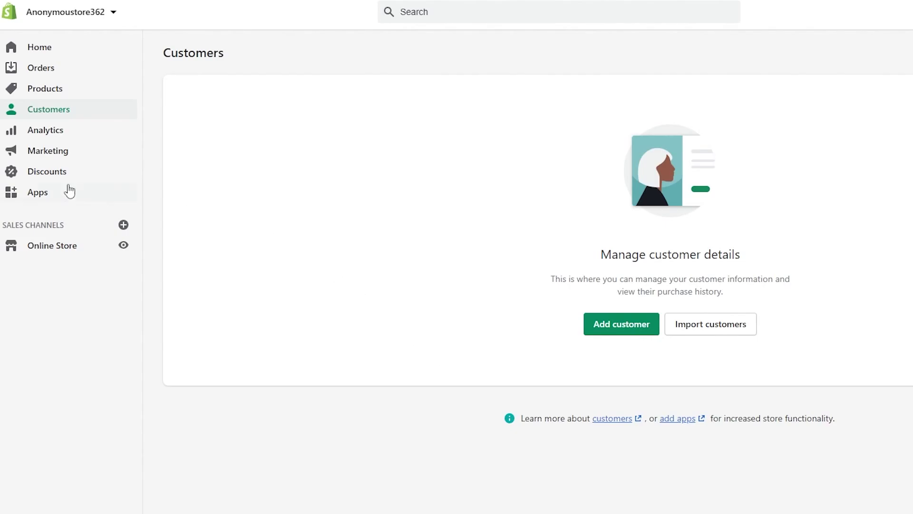
# Scroll through the Analytics Overview, confirming Rs 0.00 total sales, no sessions and zero orders.
pyautogui.click(25, 136)
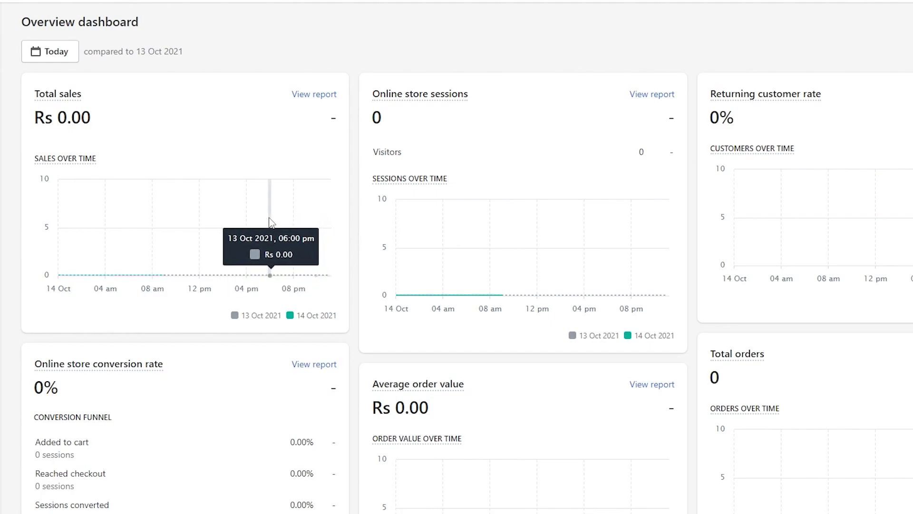
pyautogui.moveTo(428, 181)
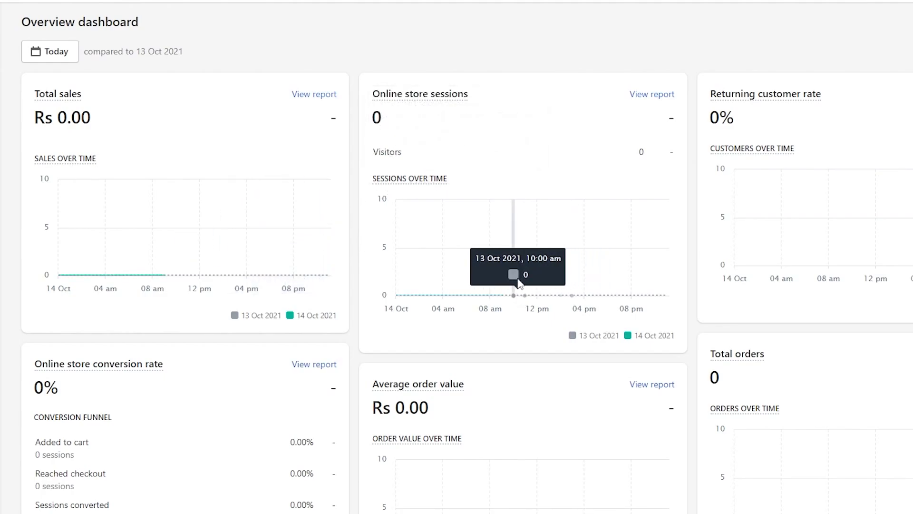
pyautogui.scroll(-1, 690, 410)
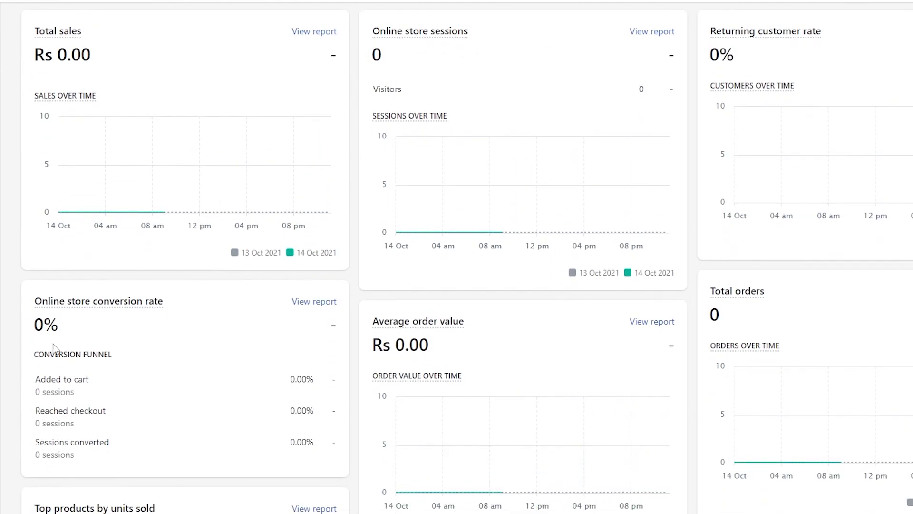
pyautogui.scroll(-2, 690, 410)
pyautogui.scroll(-2, 441, 223)
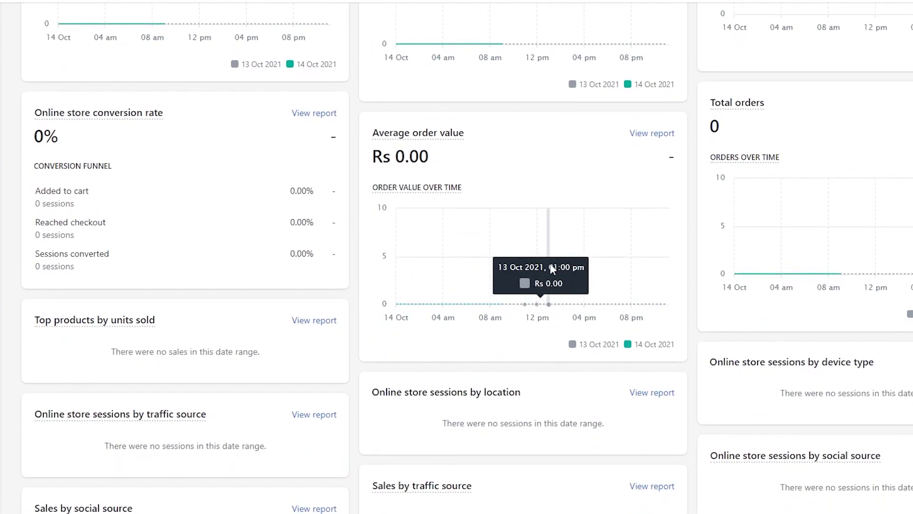
pyautogui.scroll(-3, 708, 221)
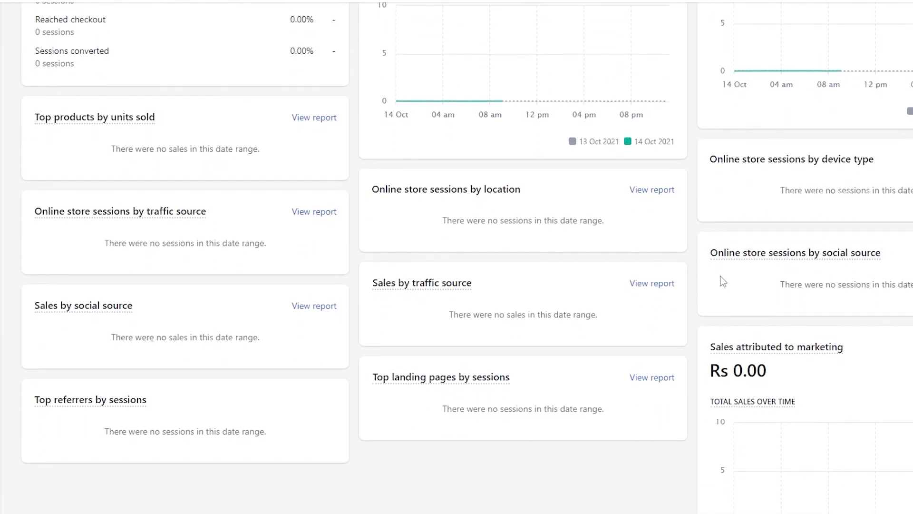
pyautogui.scroll(7, 332, 410)
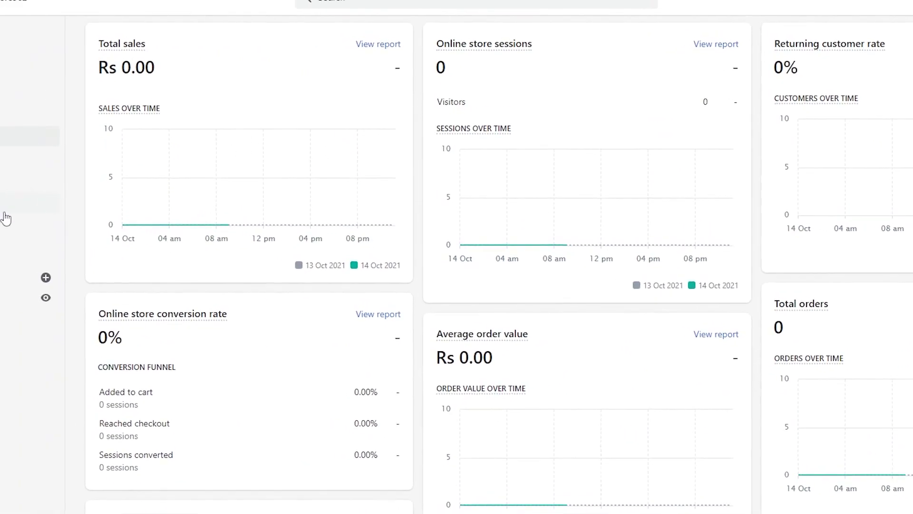
# Scroll through the Marketing overview, with zero results and one active abandoned checkout emails campaign.
pyautogui.click(53, 215)
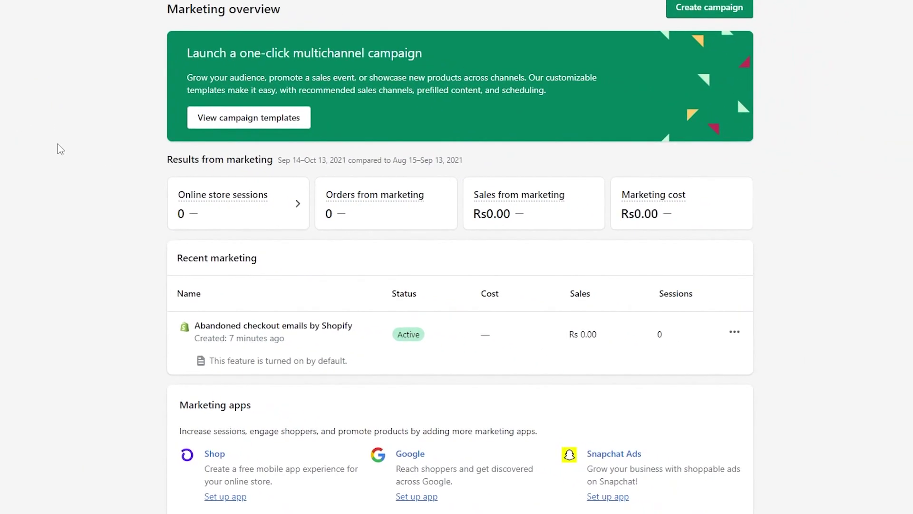
pyautogui.scroll(-3, 58, 145)
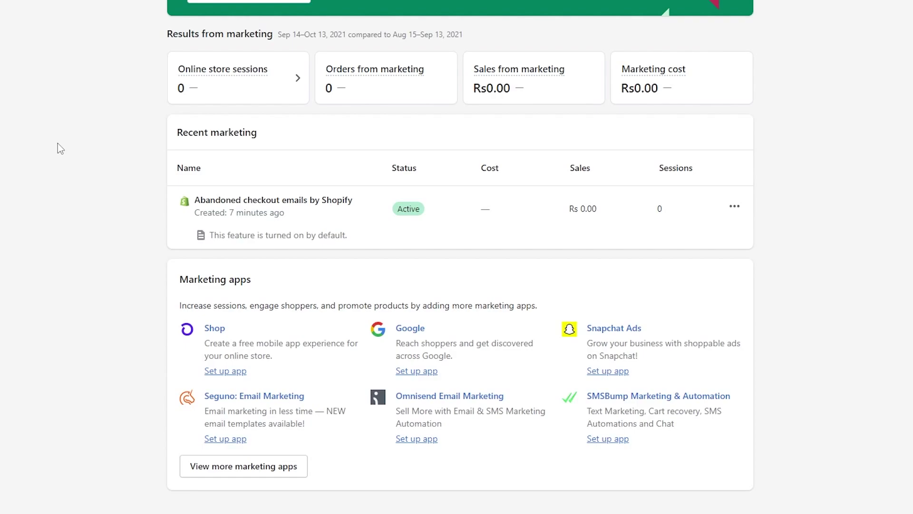
pyautogui.scroll(3, 61, 149)
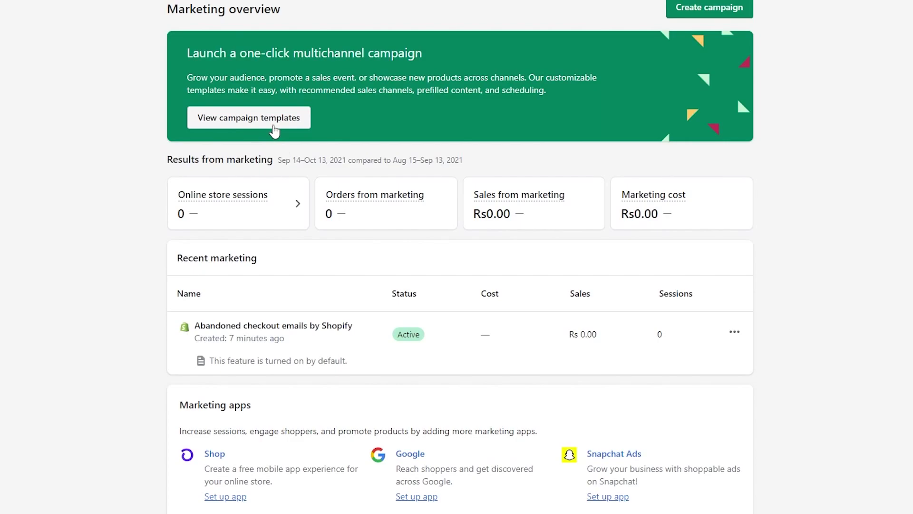
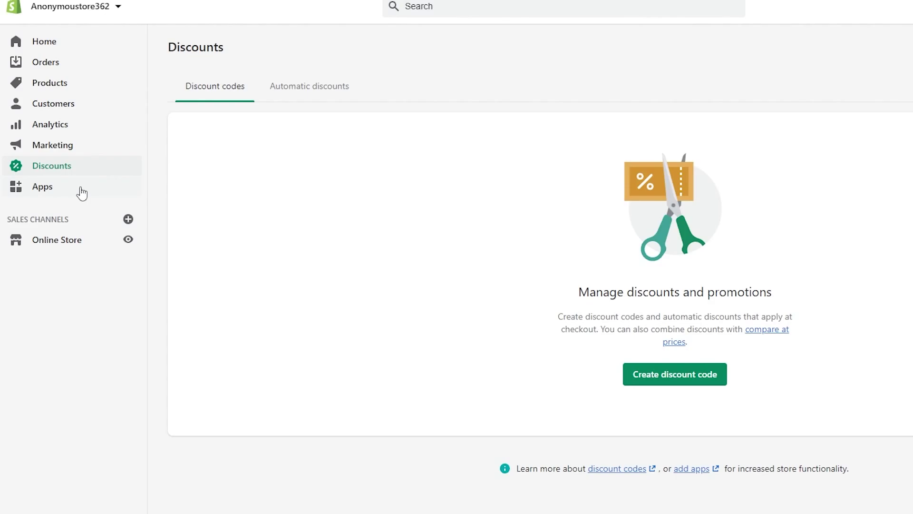
# Go from Apps to Online Store to view the Themes page with Dawn as the current theme.
pyautogui.click(50, 196)
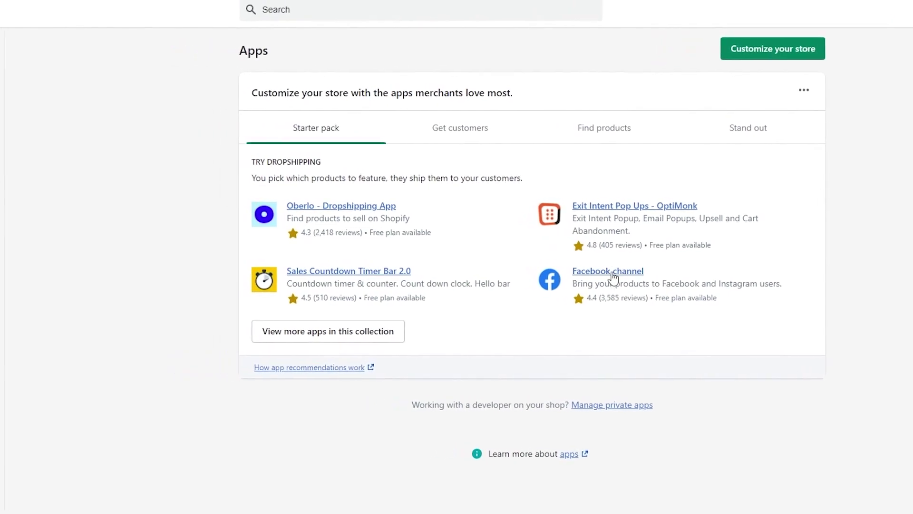
pyautogui.click(19, 247)
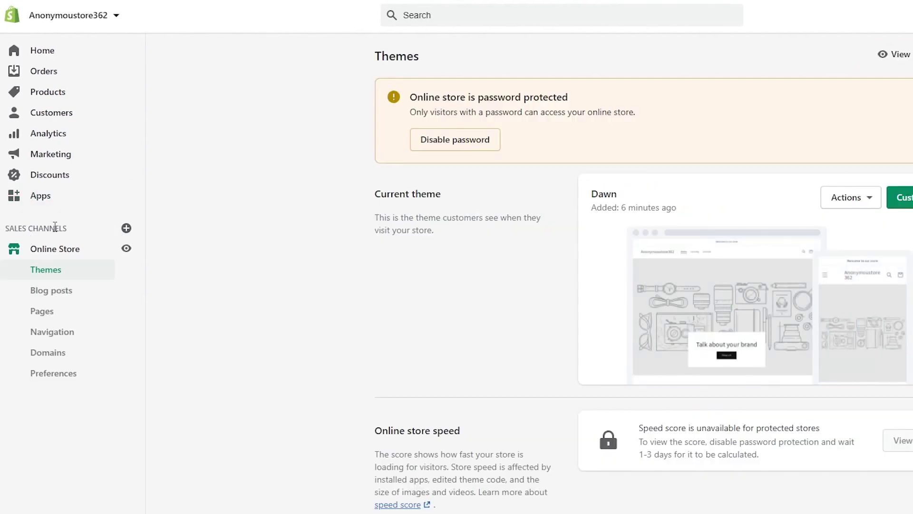
# Browse the Add sales channel list: Point of Sale, Buy Button, Google, Facebook, Shopify Inbox, Handshake.
pyautogui.click(126, 228)
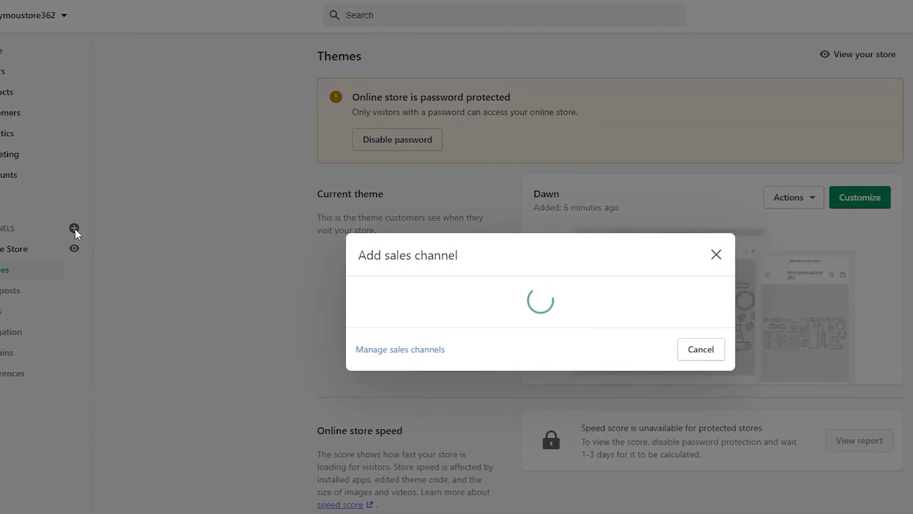
pyautogui.scroll(-2, 410, 221)
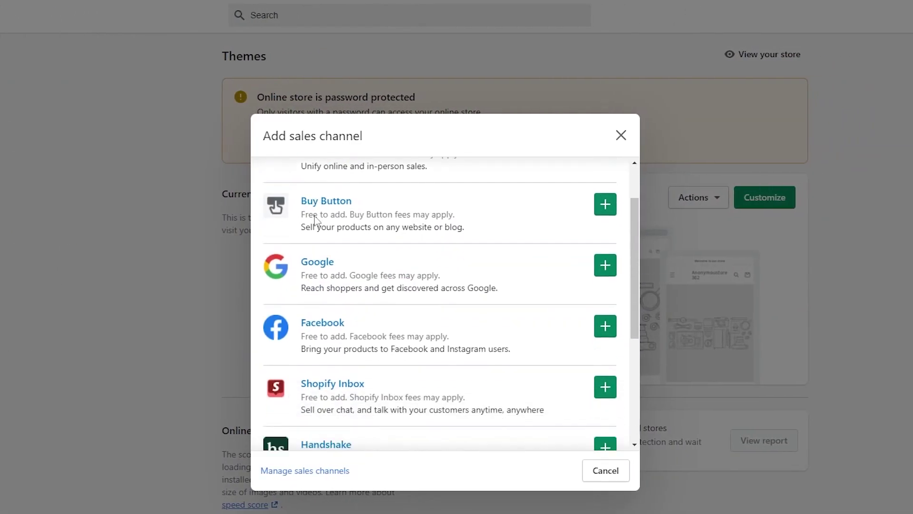
pyautogui.scroll(-4, 363, 266)
pyautogui.scroll(5, 373, 289)
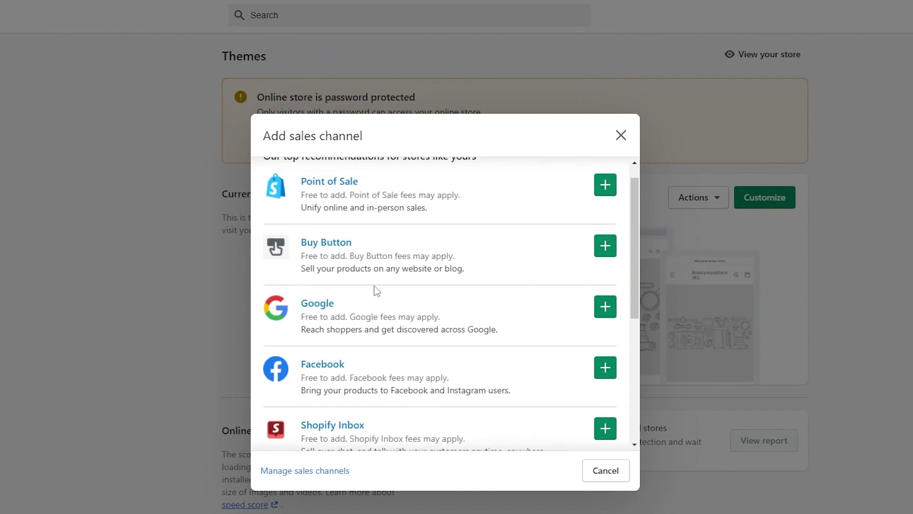
pyautogui.scroll(-4, 338, 223)
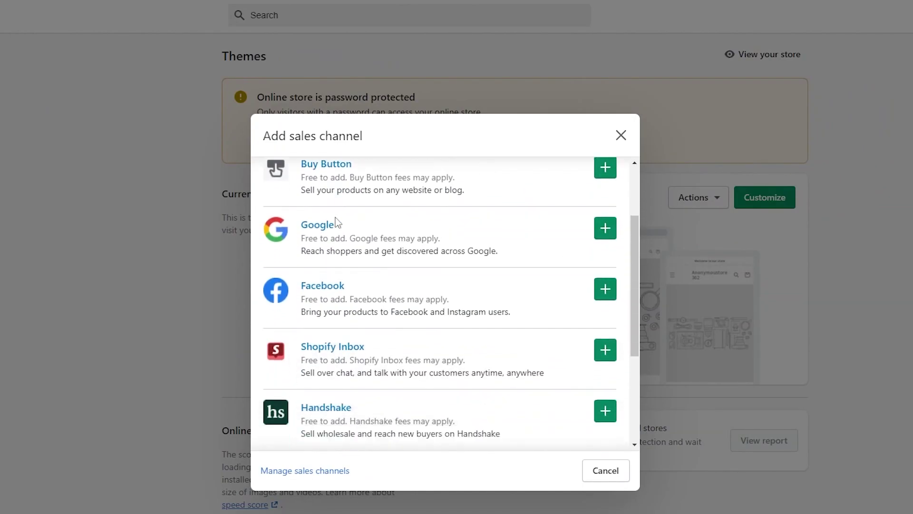
pyautogui.scroll(3, 309, 332)
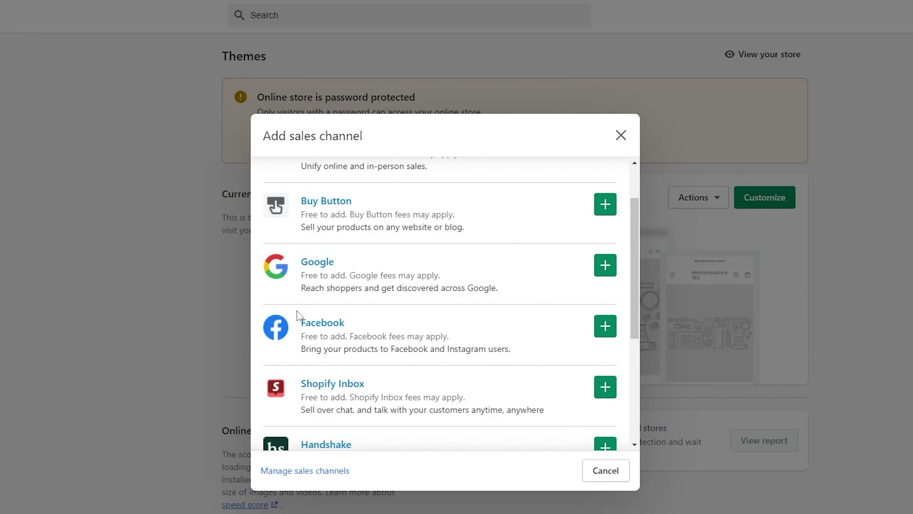
pyautogui.scroll(-4, 296, 327)
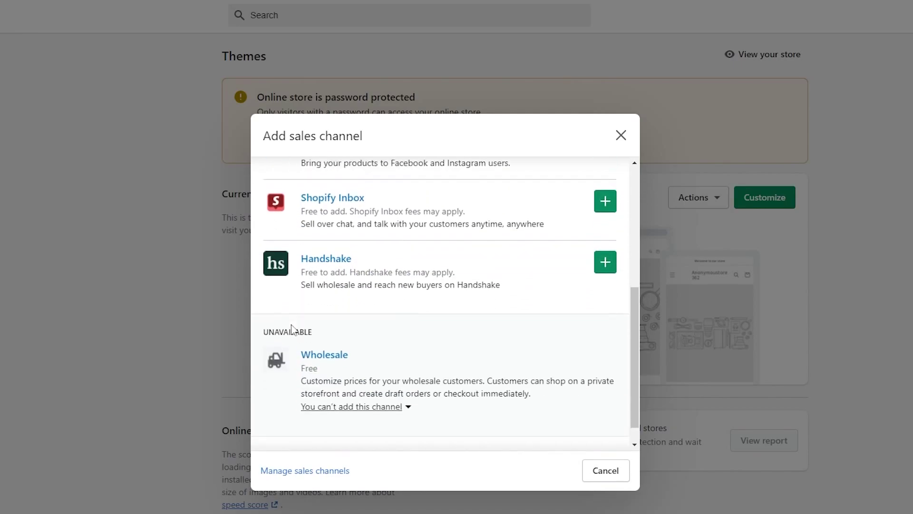
pyautogui.scroll(3, 347, 352)
pyautogui.scroll(3, 347, 397)
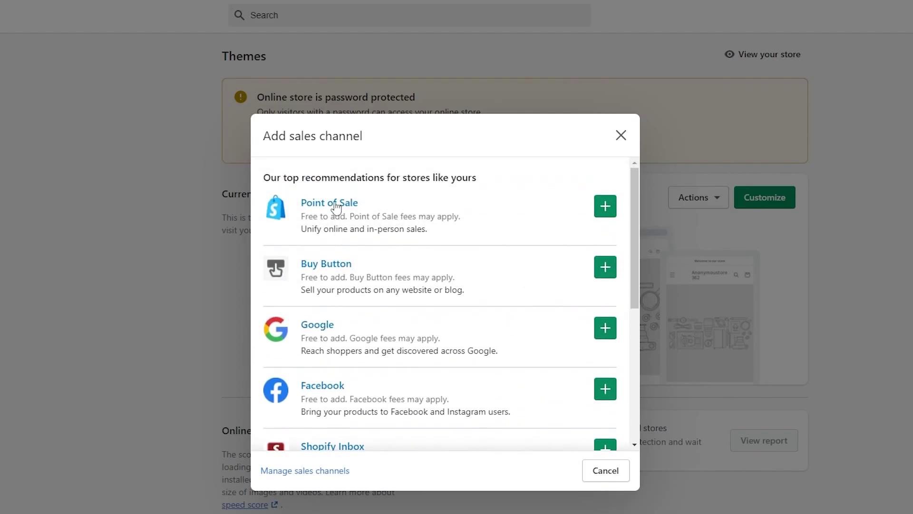
pyautogui.scroll(-4, 506, 391)
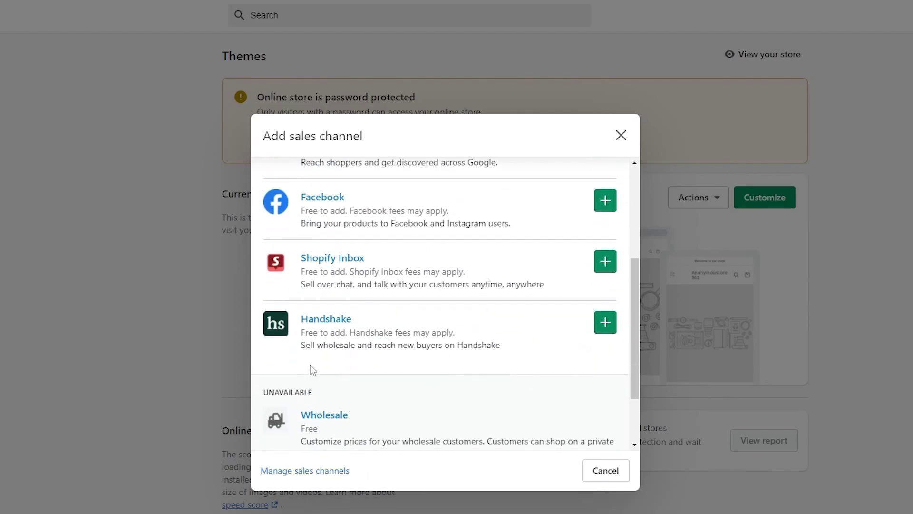
pyautogui.scroll(4, 437, 358)
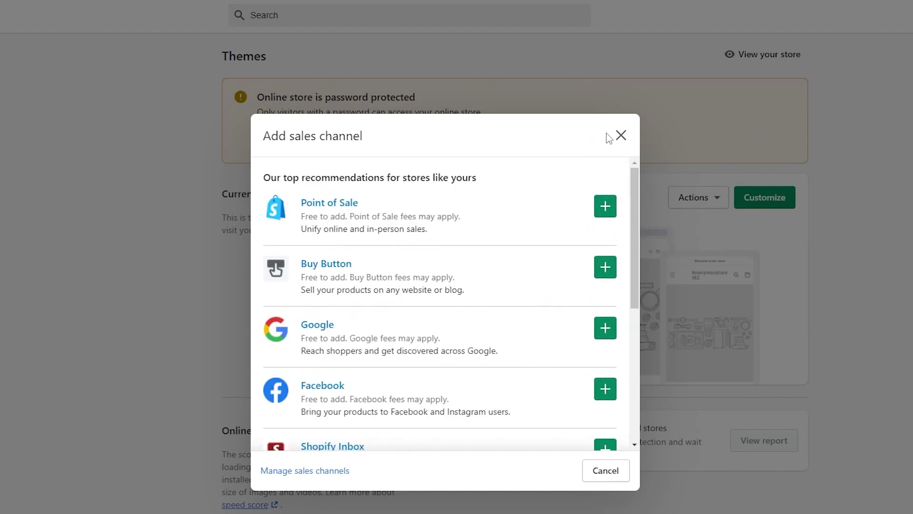
# Close the sales channel dialog and open the Oberlo - Dropshipping App listing.
pyautogui.click(621, 136)
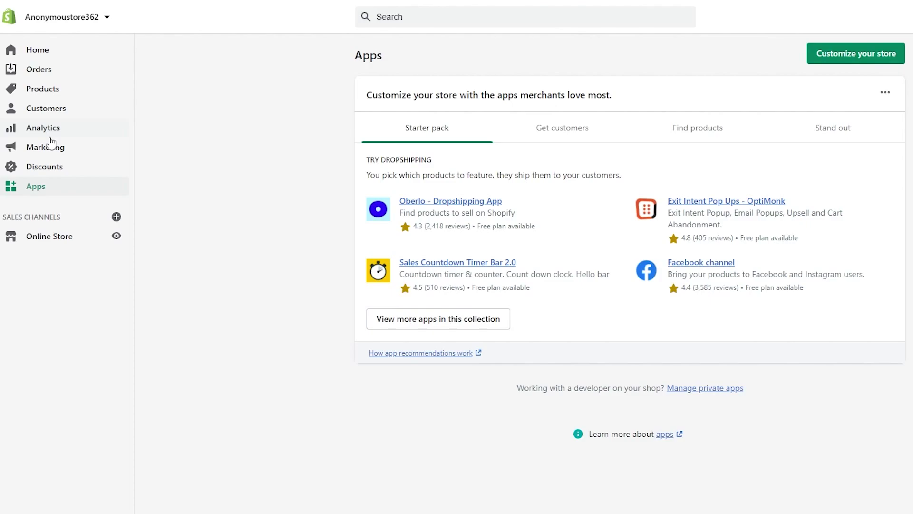
pyautogui.click(441, 205)
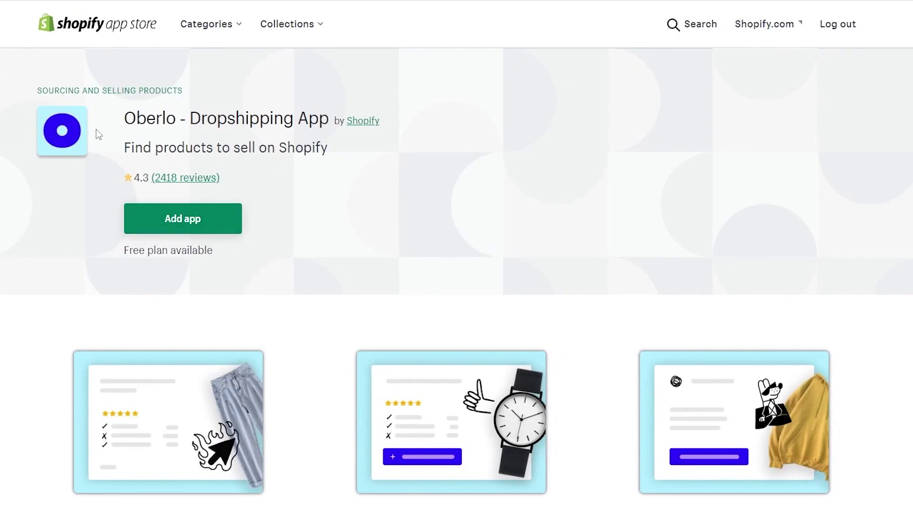
# Add the Oberlo app and approve its installation permissions on the store.
pyautogui.scroll(-3, 181, 405)
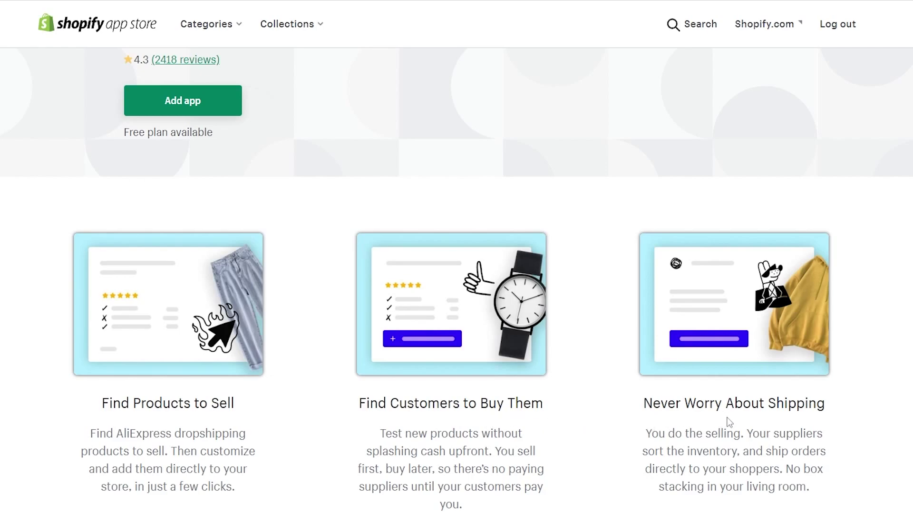
pyautogui.scroll(2, 729, 421)
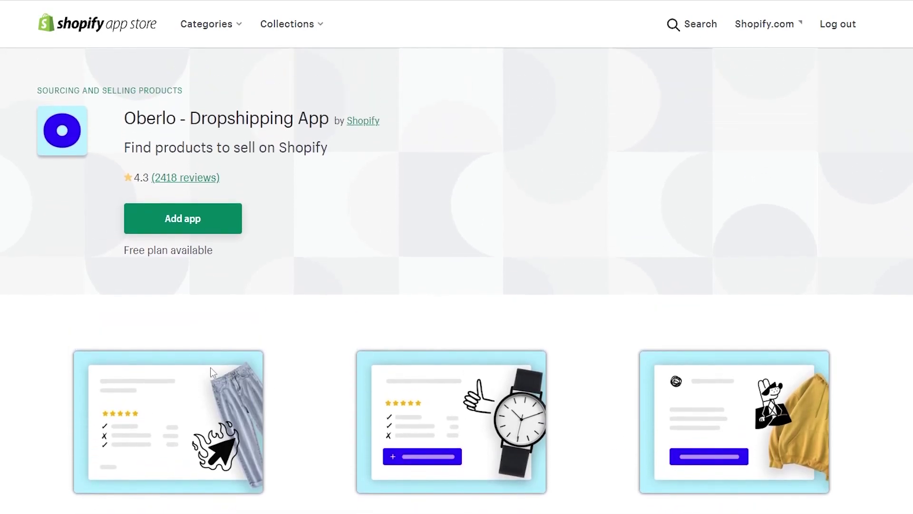
pyautogui.click(197, 219)
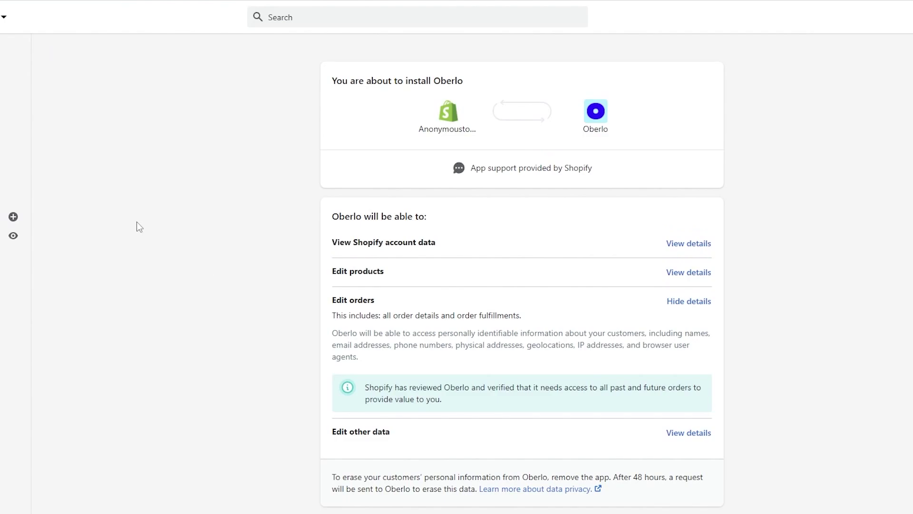
pyautogui.scroll(-2, 498, 288)
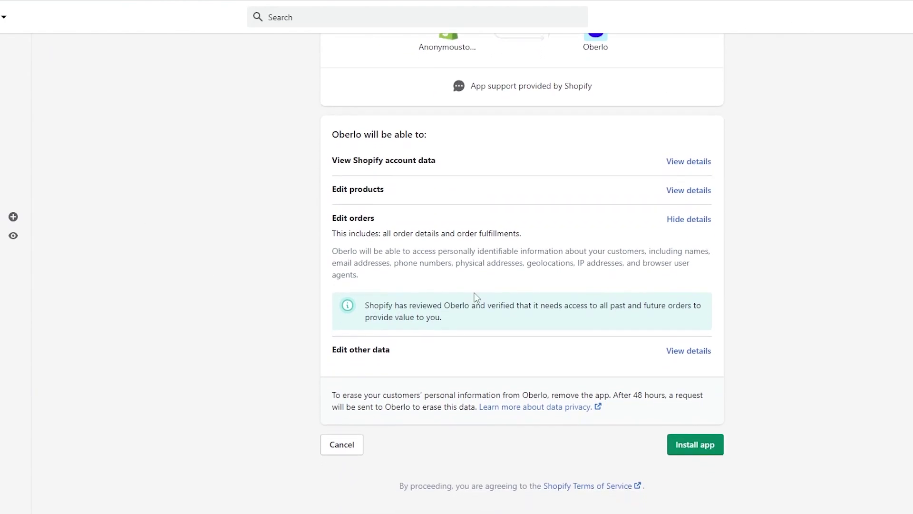
pyautogui.click(685, 444)
pyautogui.rightClick(684, 441)
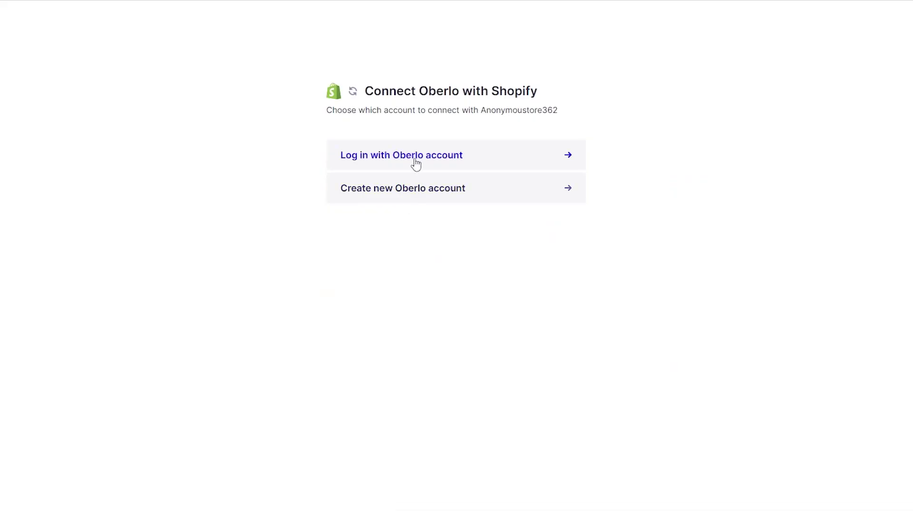
# Create a new Oberlo account and review the Build Your Business checklist at 1/4 completed.
pyautogui.click(414, 198)
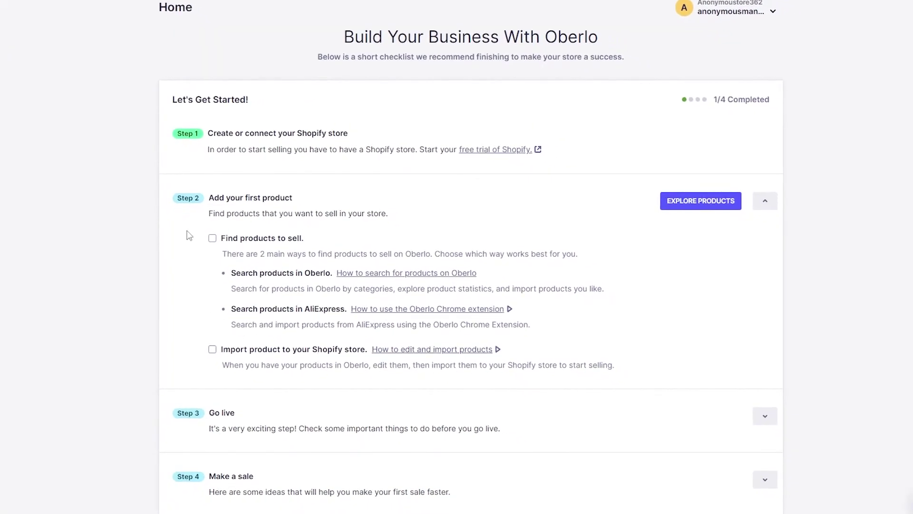
pyautogui.scroll(-1, 178, 198)
pyautogui.scroll(1, 181, 200)
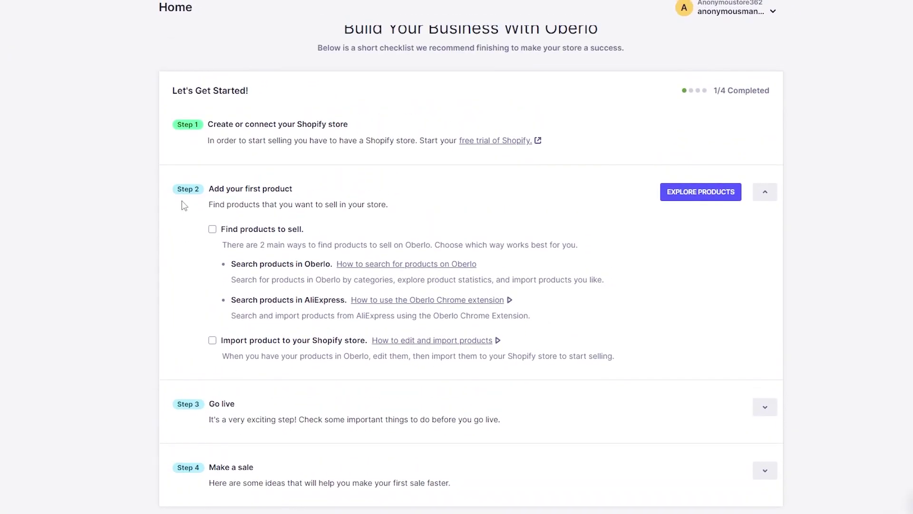
pyautogui.scroll(-1, 193, 143)
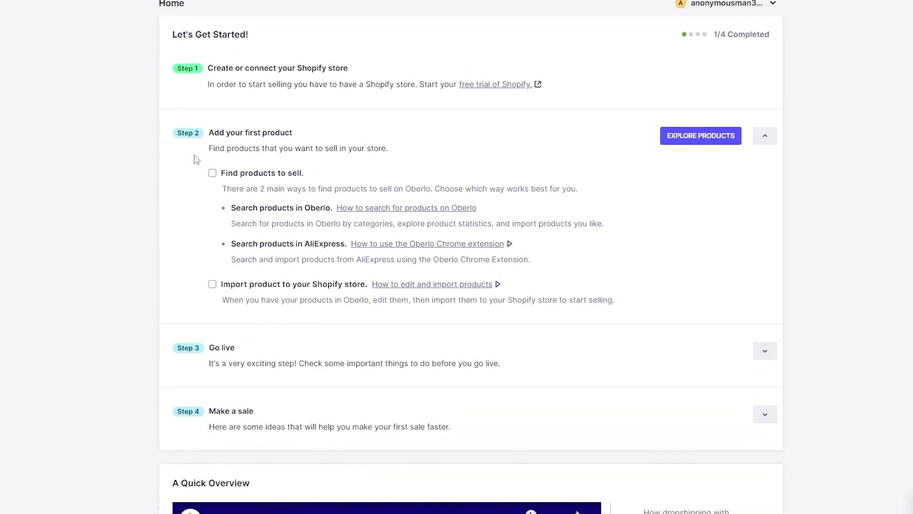
pyautogui.scroll(1, 195, 164)
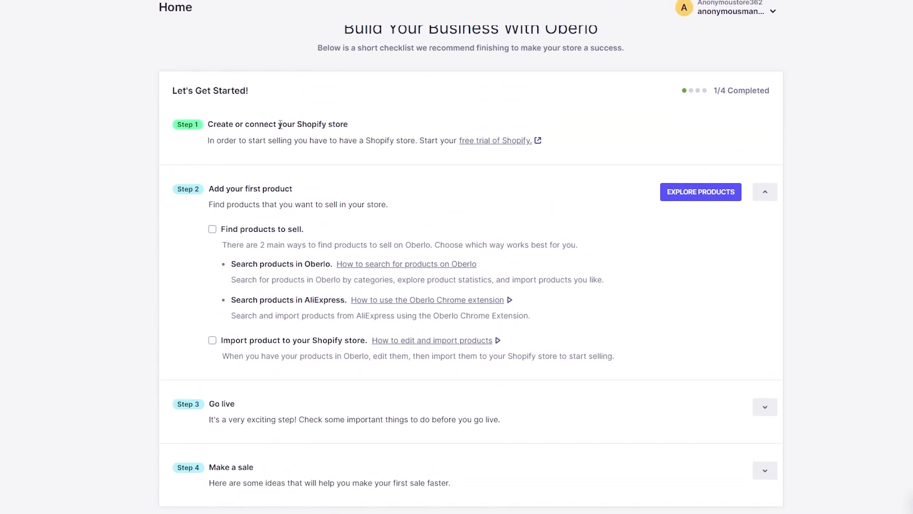
pyautogui.scroll(-1, 325, 132)
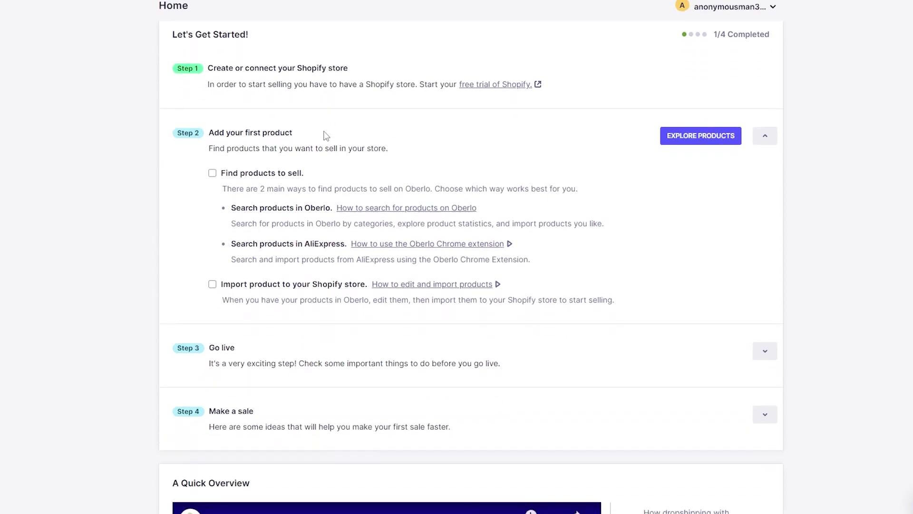
pyautogui.scroll(-1, 273, 143)
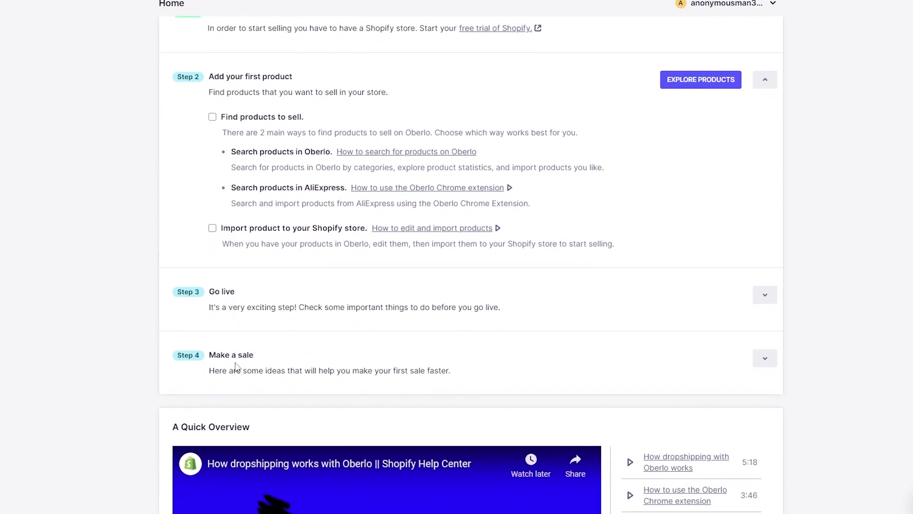
pyautogui.scroll(-2, 238, 368)
pyautogui.scroll(3, 236, 359)
pyautogui.scroll(1, 233, 354)
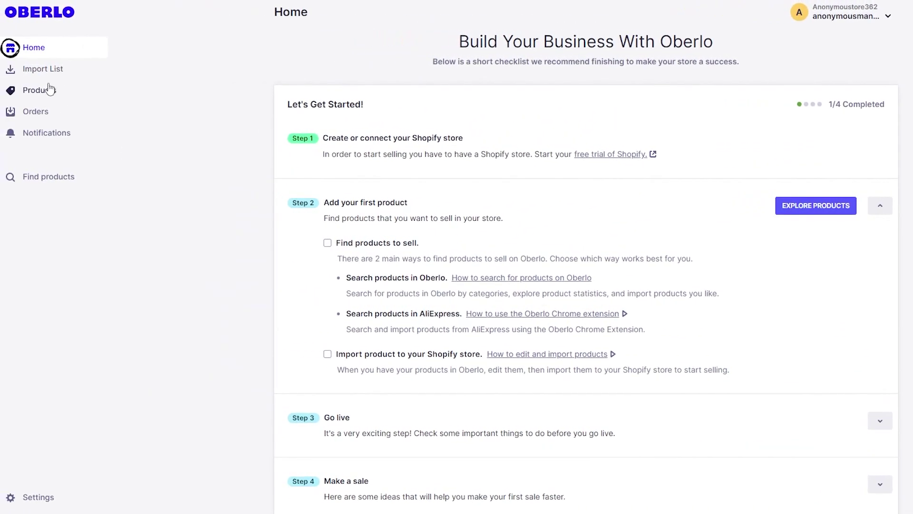
# Find the Imwete anti blue light glasses at PKR 749.32 and add them to the import list.
pyautogui.click(49, 92)
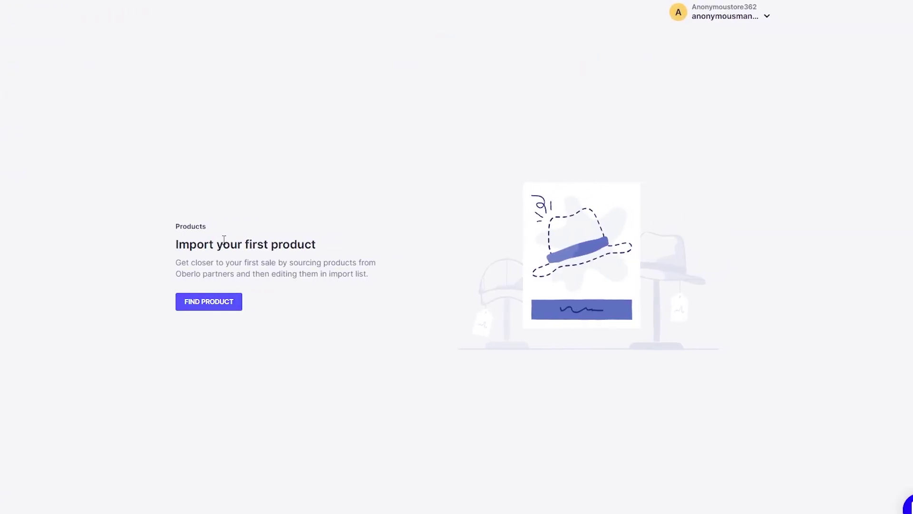
pyautogui.click(211, 304)
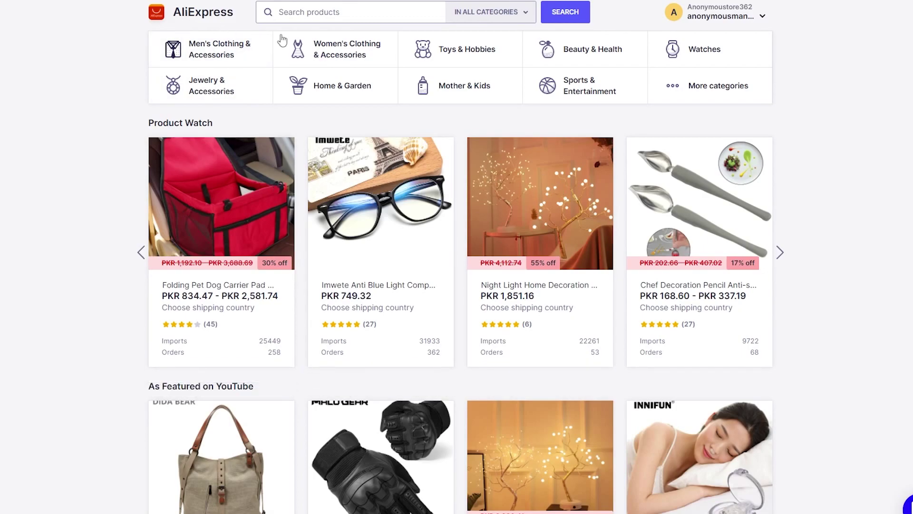
pyautogui.scroll(-3, 699, 286)
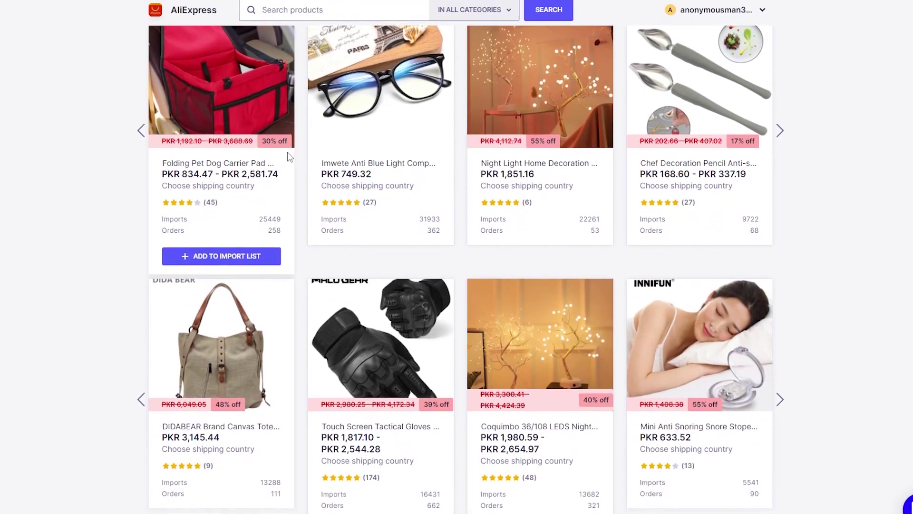
pyautogui.scroll(3, 345, 304)
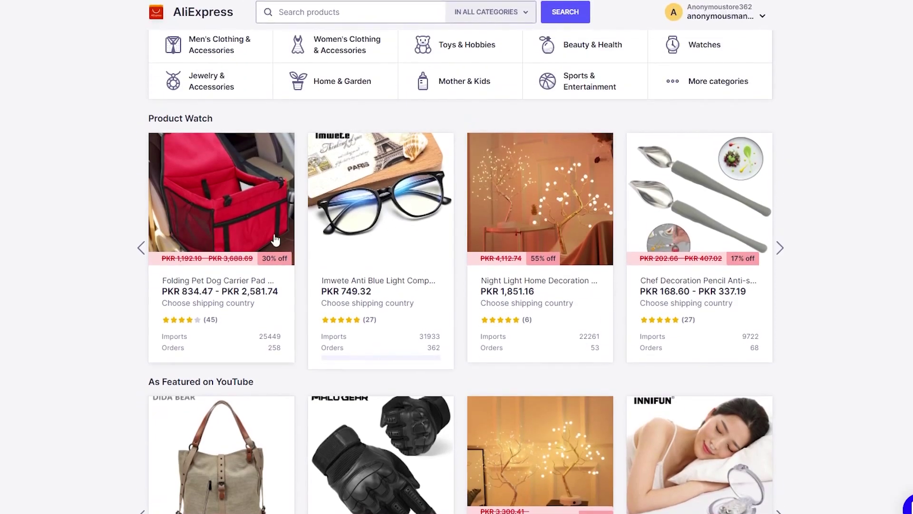
pyautogui.scroll(-3, 385, 307)
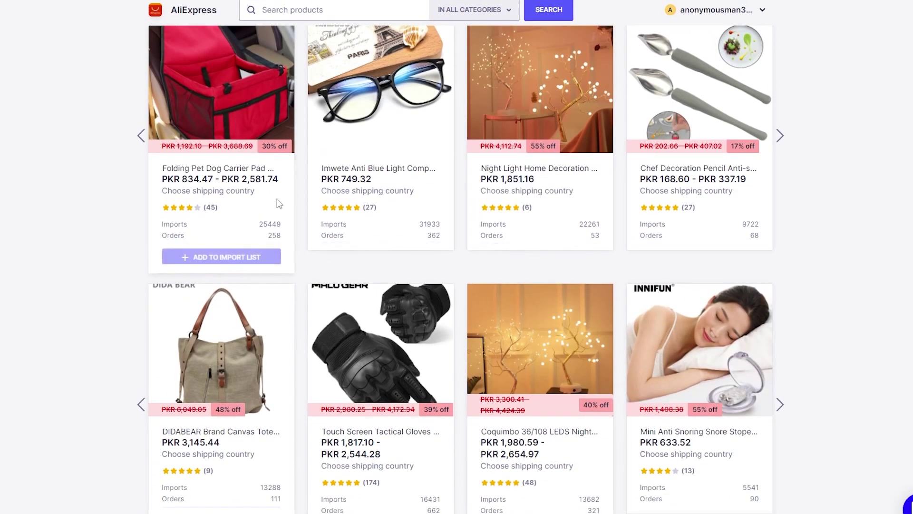
pyautogui.scroll(1, 274, 295)
pyautogui.scroll(1, 274, 294)
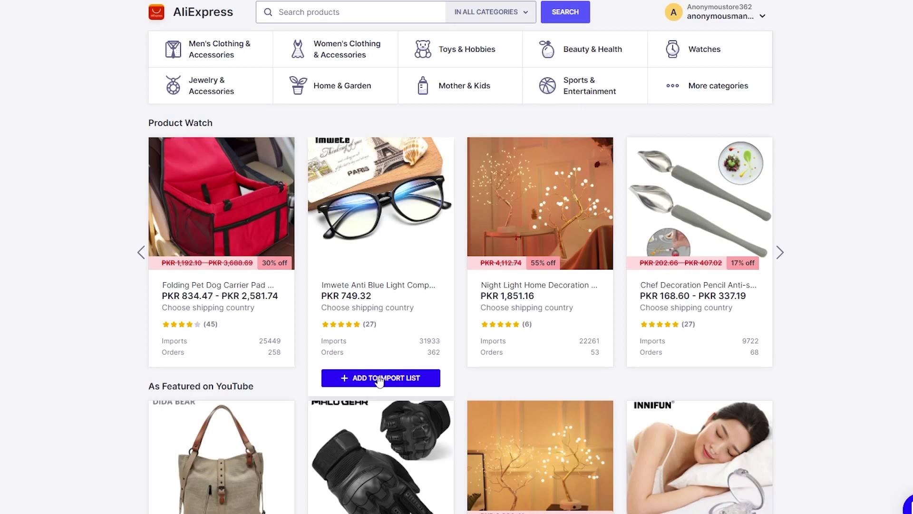
pyautogui.click(379, 381)
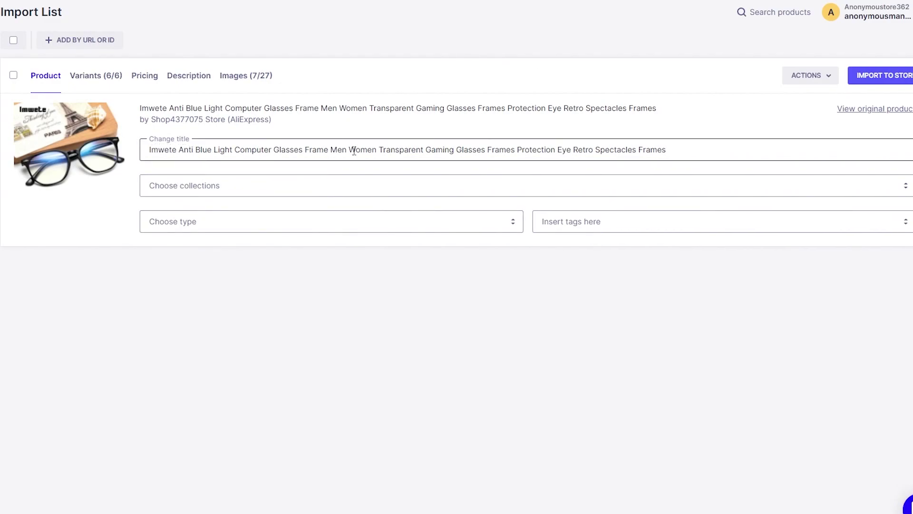
# Trim the product title down to 'Anti Blue Light Computer Glasses'.
pyautogui.doubleClick(156, 150)
pyautogui.press('BackSpace')
pyautogui.moveTo(269, 150); pyautogui.dragTo(679, 143)
pyautogui.press('BackSpace')
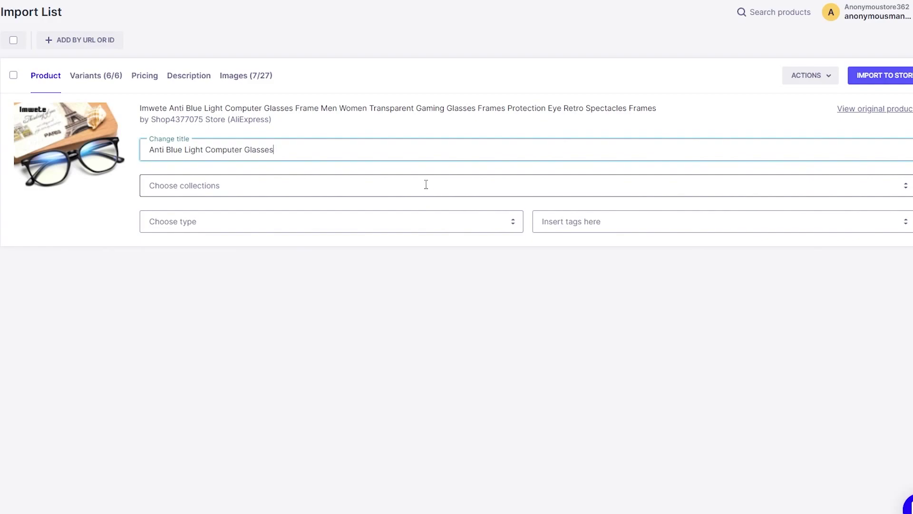
# Put the glasses in the Home page collection, check product type and tag options, and start importing.
pyautogui.click(327, 196)
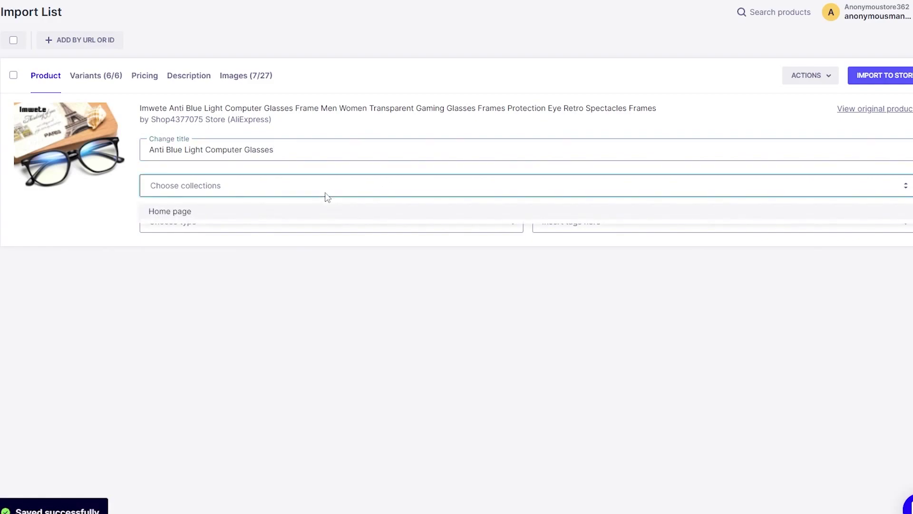
pyautogui.click(300, 211)
pyautogui.click(243, 239)
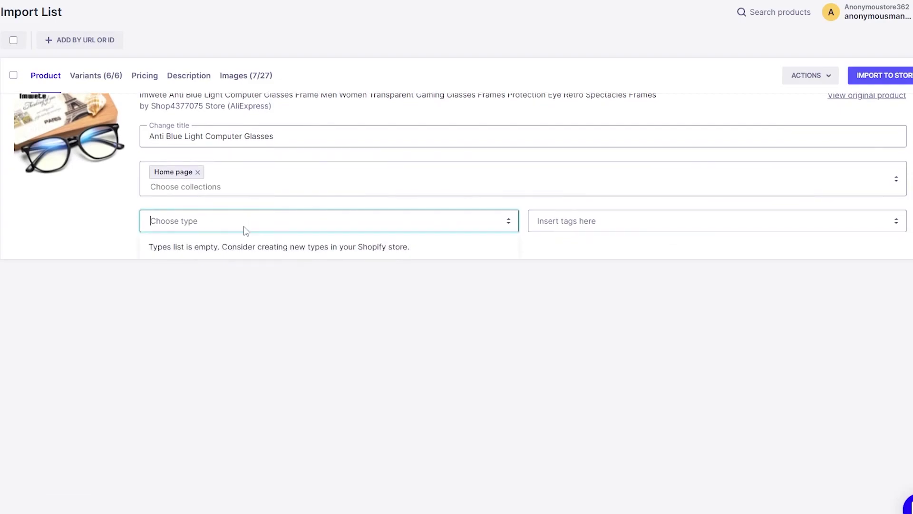
pyautogui.click(111, 232)
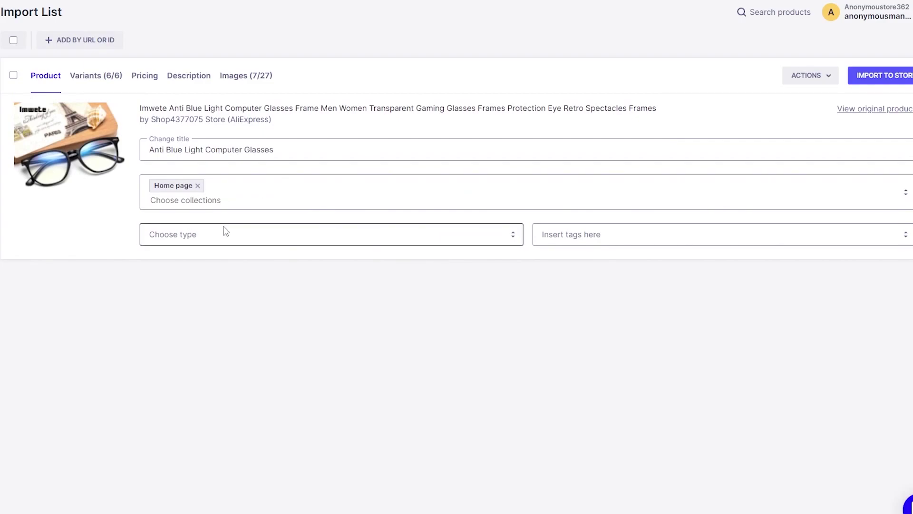
pyautogui.click(576, 236)
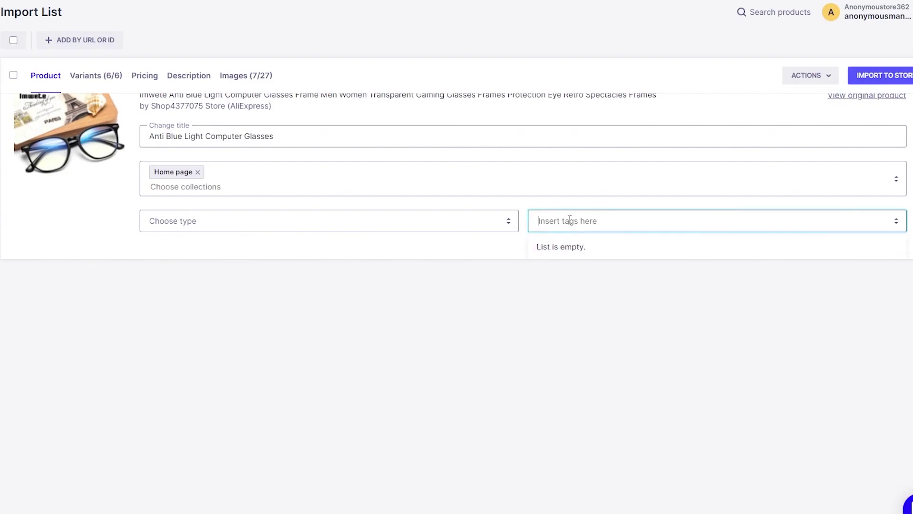
pyautogui.click(584, 183)
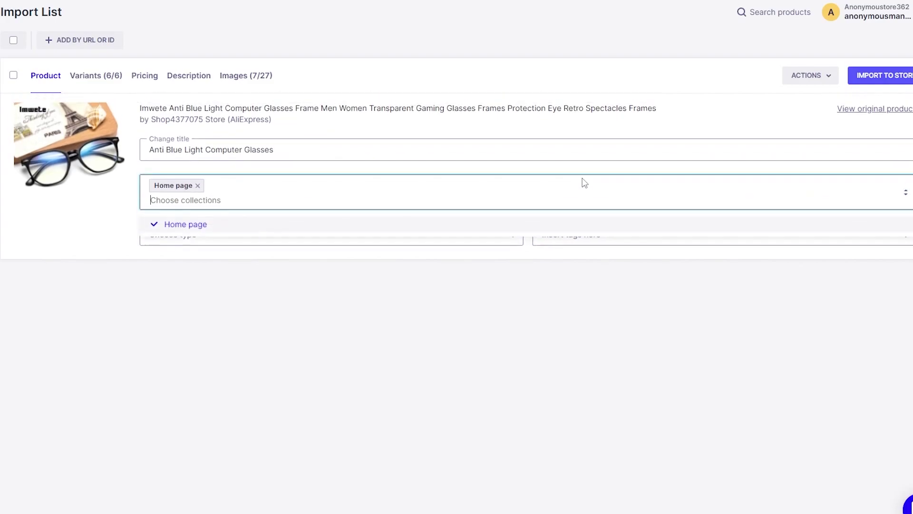
pyautogui.click(99, 210)
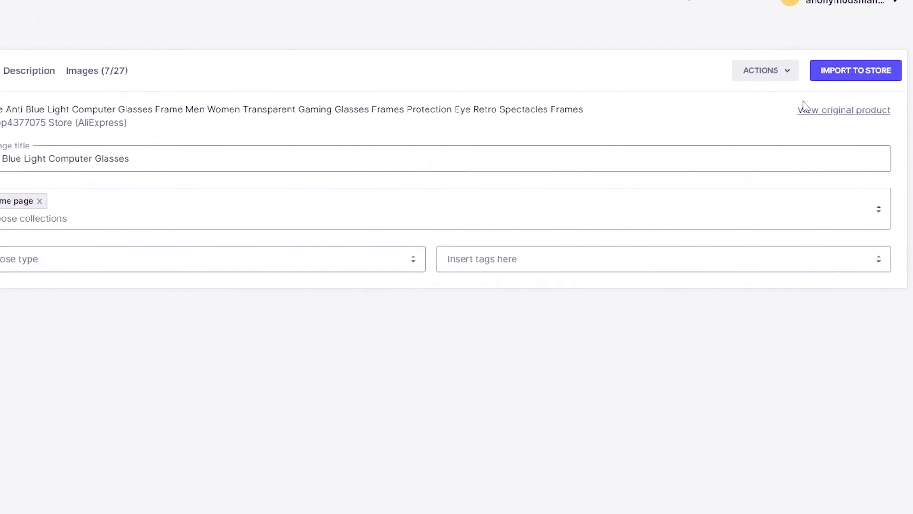
pyautogui.click(852, 71)
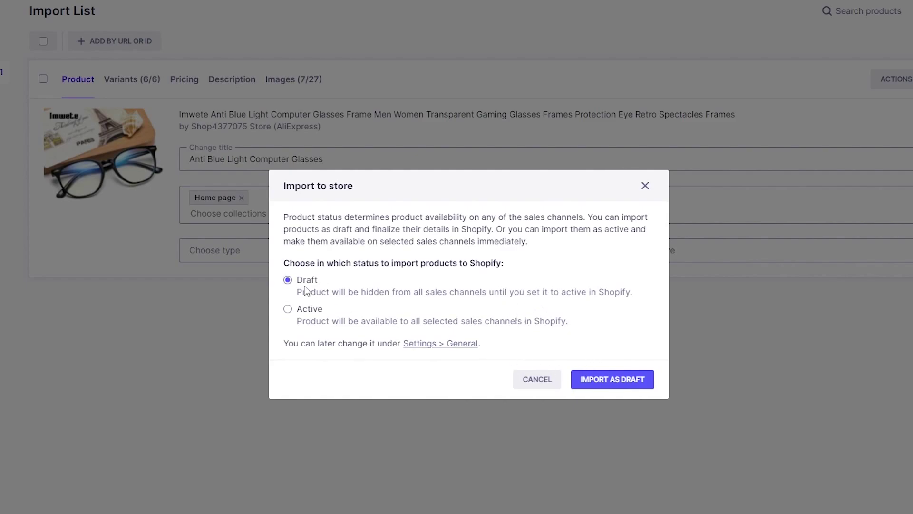
# Import the glasses as a draft and open the imported product priced PKR 1,498.64.
pyautogui.click(613, 381)
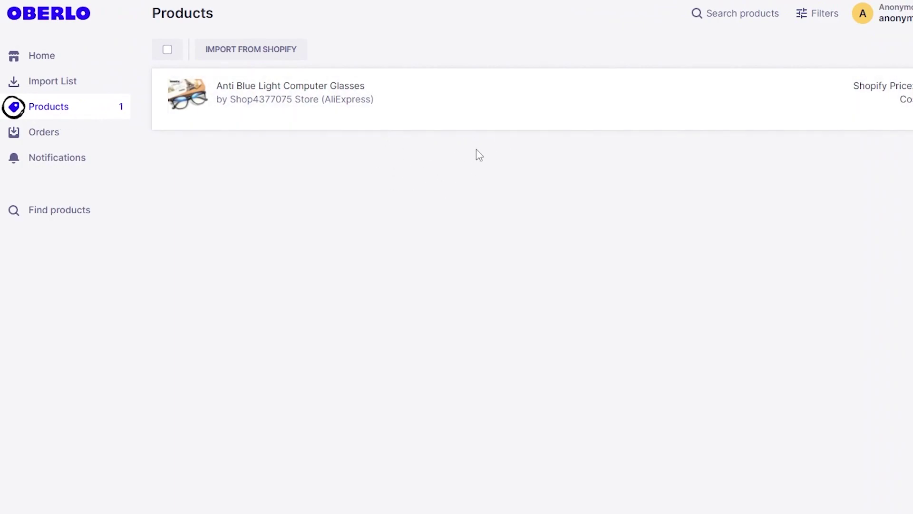
pyautogui.click(491, 109)
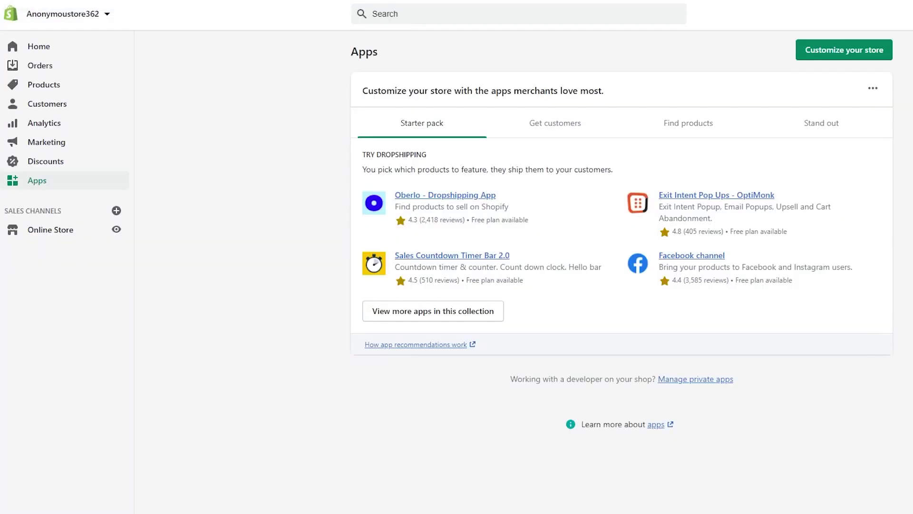
# Open the draft Anti Blue Light Computer Glasses in Products and review its description, media and variants.
pyautogui.click(34, 84)
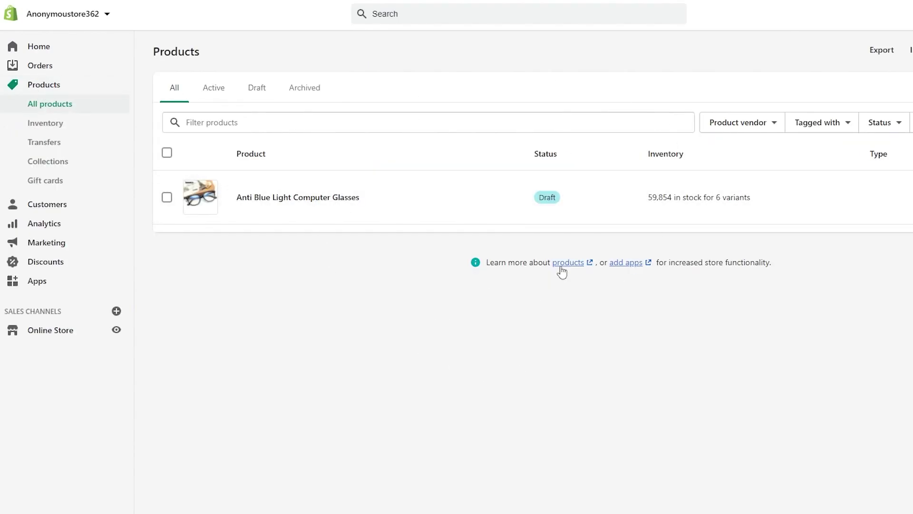
pyautogui.click(505, 210)
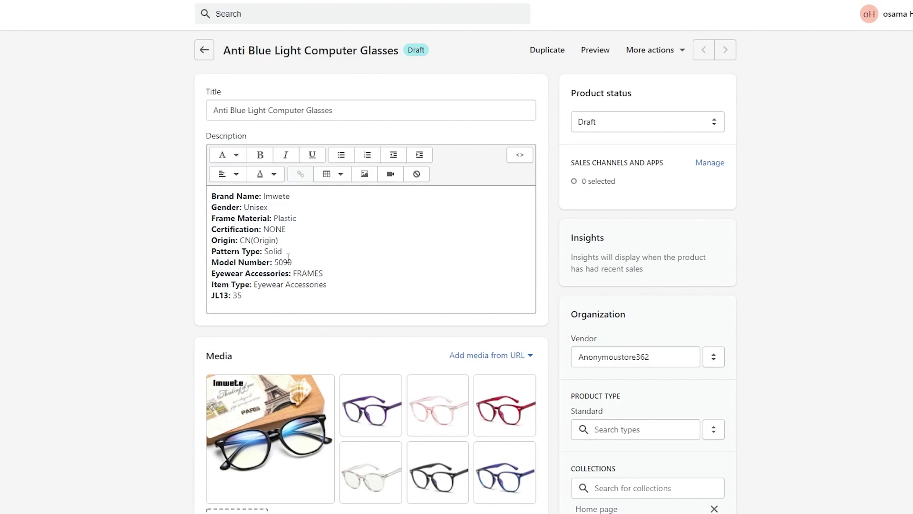
pyautogui.scroll(-1, 302, 250)
pyautogui.scroll(1, 301, 250)
pyautogui.scroll(-5, 299, 191)
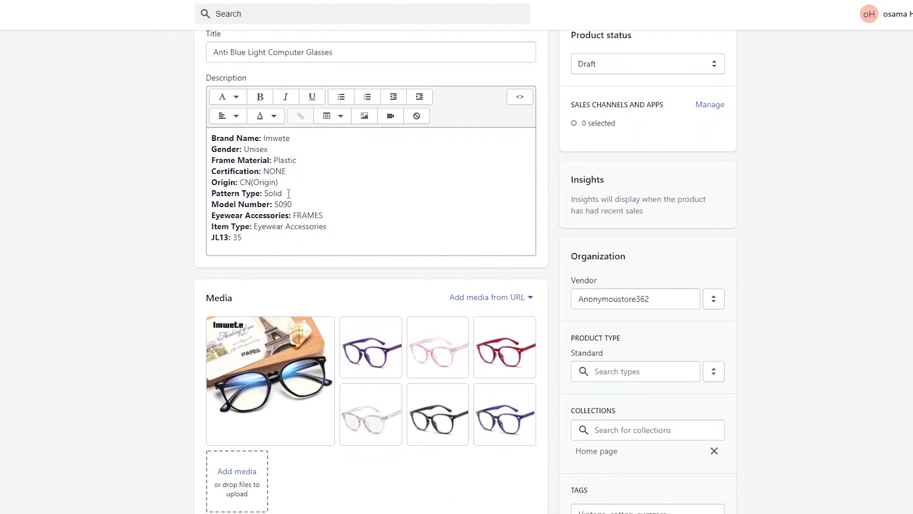
pyautogui.scroll(-2, 238, 265)
pyautogui.scroll(6, 517, 200)
pyautogui.scroll(-5, 274, 294)
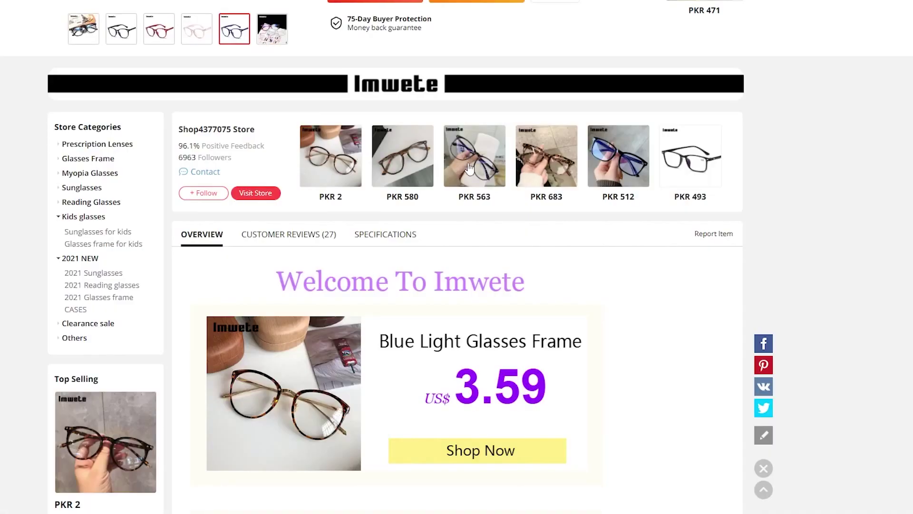
pyautogui.scroll(5, 373, 315)
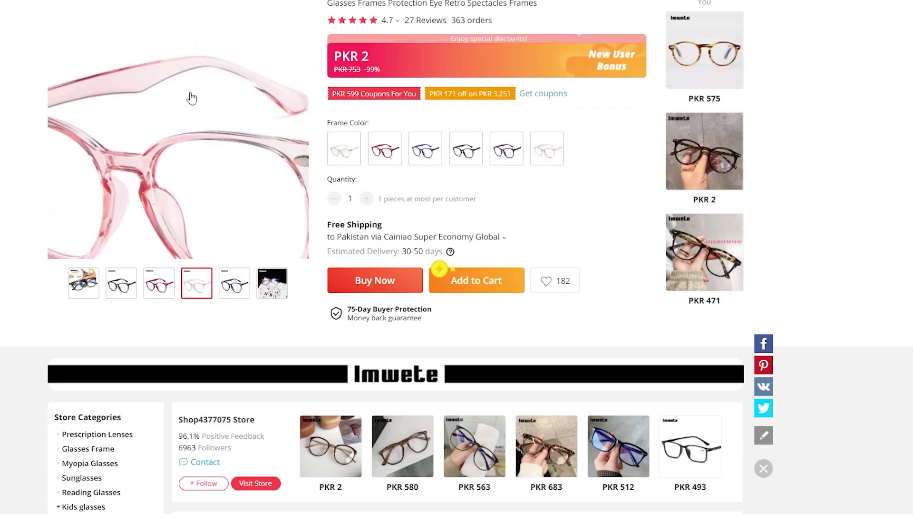
pyautogui.scroll(4, 250, 167)
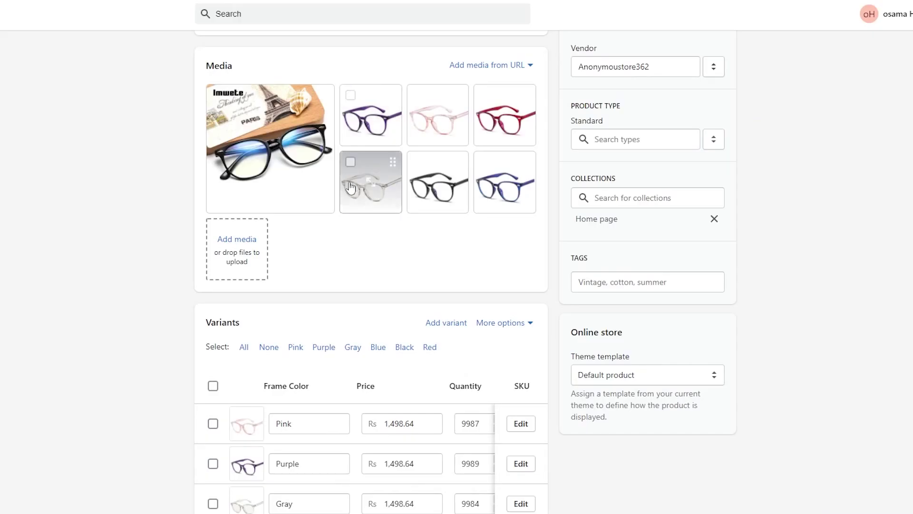
pyautogui.scroll(4, 209, 402)
# Review the six color variants at Rs 1,498.64 and their SKUs such as 26198121-pink.
pyautogui.scroll(-9, 139, 381)
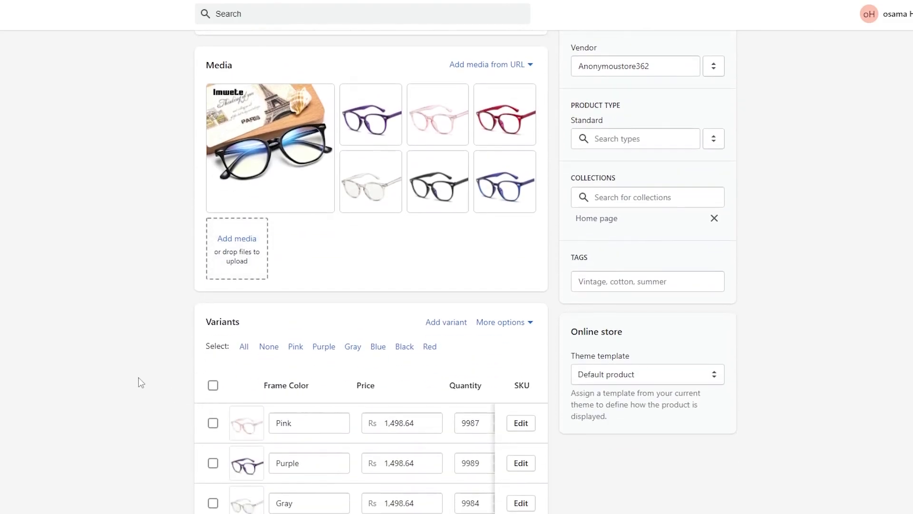
pyautogui.scroll(-2, 308, 218)
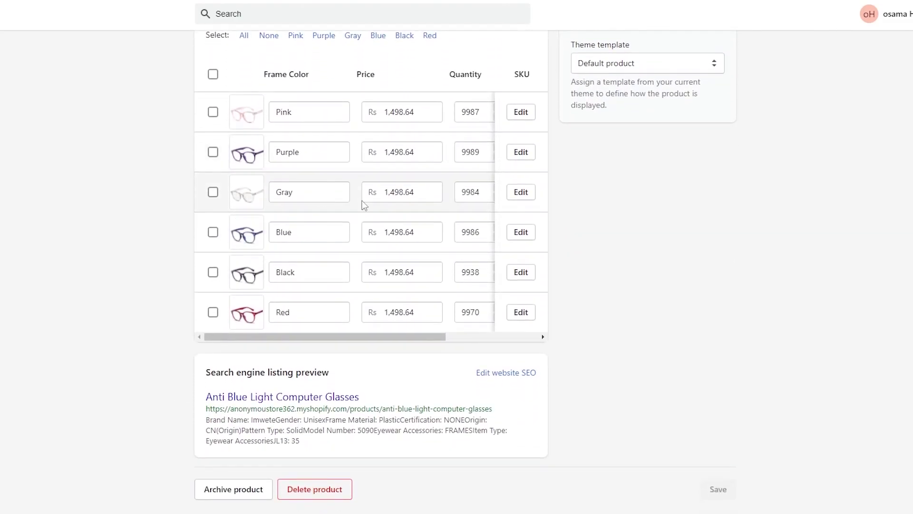
pyautogui.moveTo(327, 336); pyautogui.dragTo(308, 336)
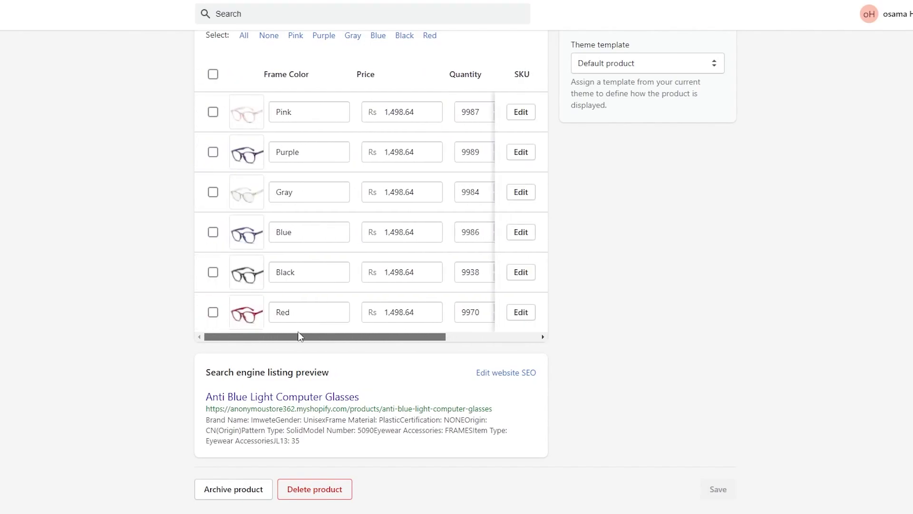
pyautogui.scroll(10, 386, 394)
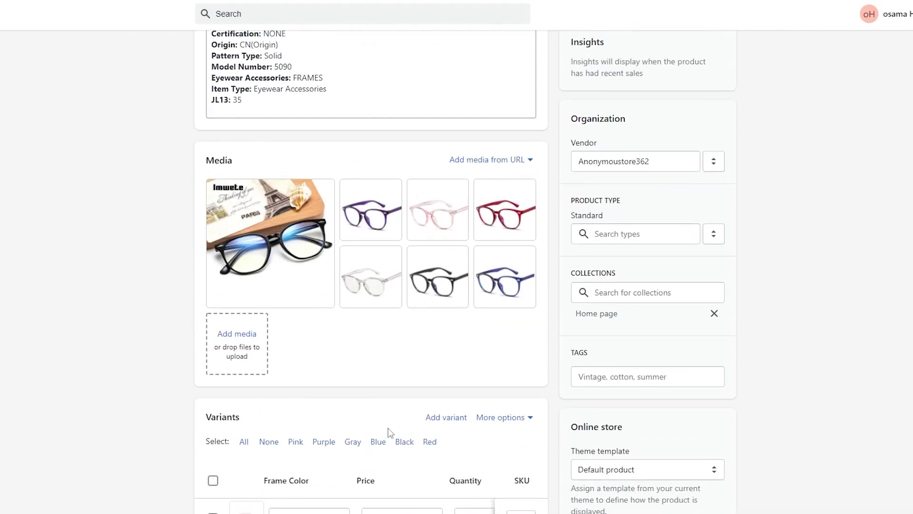
pyautogui.scroll(5, 389, 432)
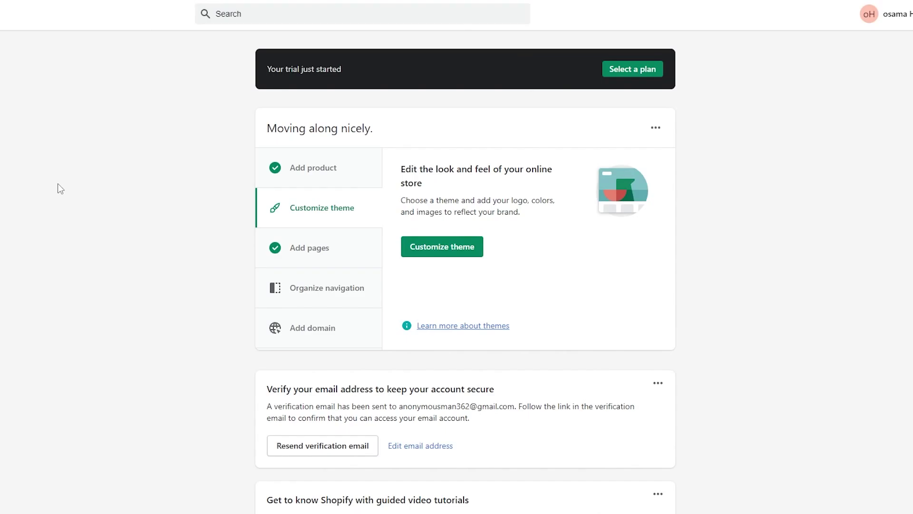
# Scroll through the Shopify home dashboard's video tutorial, Shopify Compass and international sales cards.
pyautogui.scroll(-8, 71, 186)
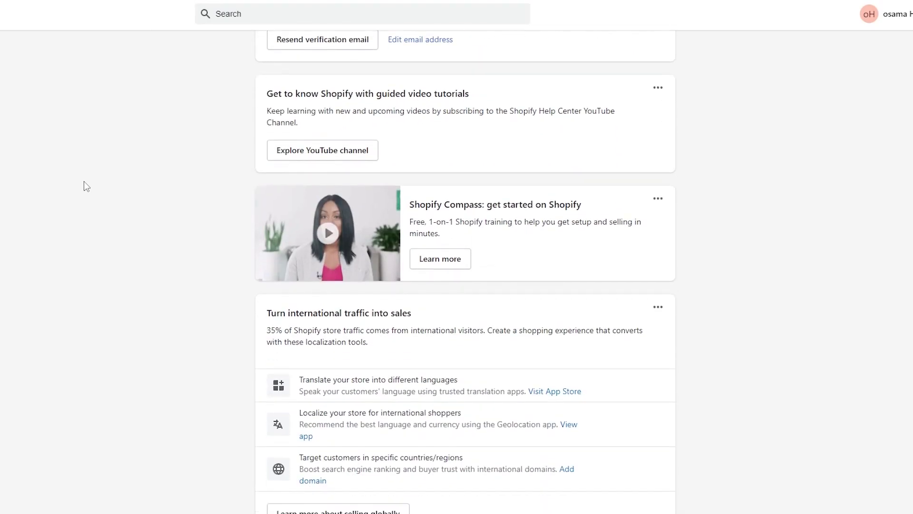
pyautogui.scroll(-6, 84, 181)
pyautogui.scroll(6, 84, 181)
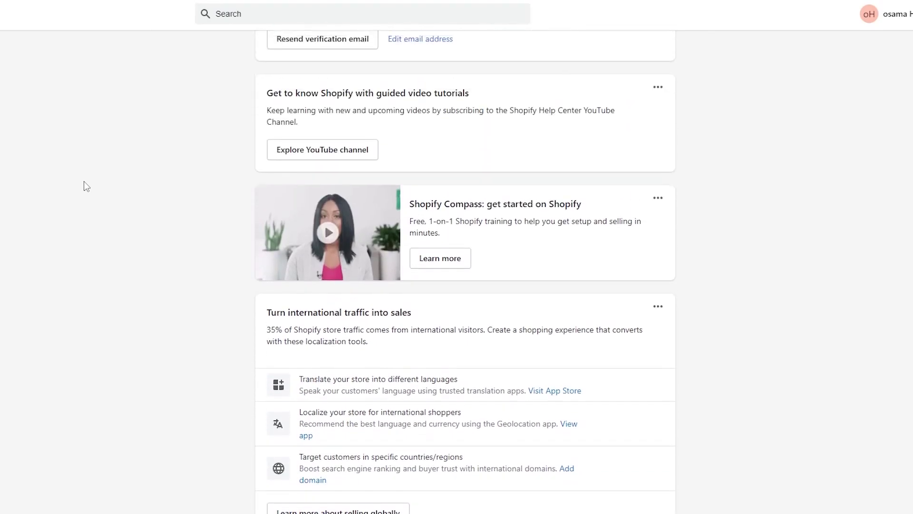
pyautogui.scroll(9, 84, 181)
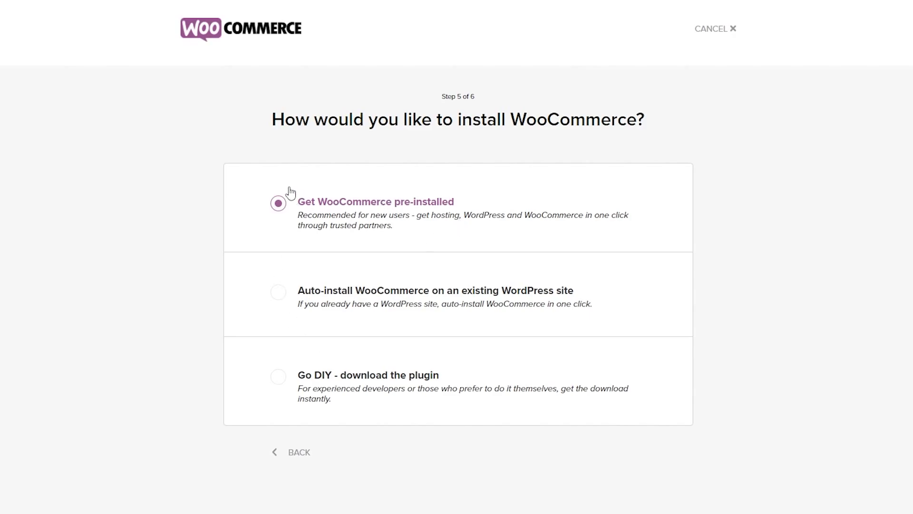
# Choose WooCommerce pre-installed on the hosted WordPress.com package from $45 per month.
pyautogui.click(376, 217)
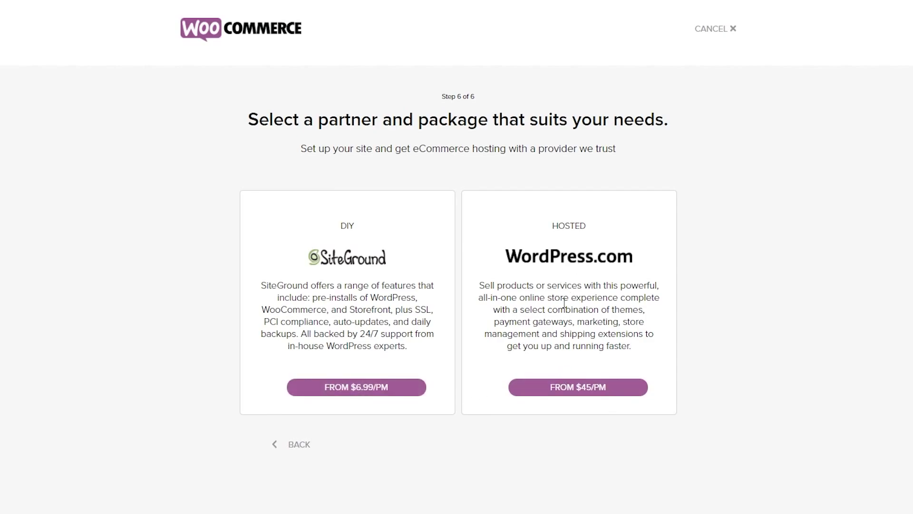
pyautogui.click(557, 388)
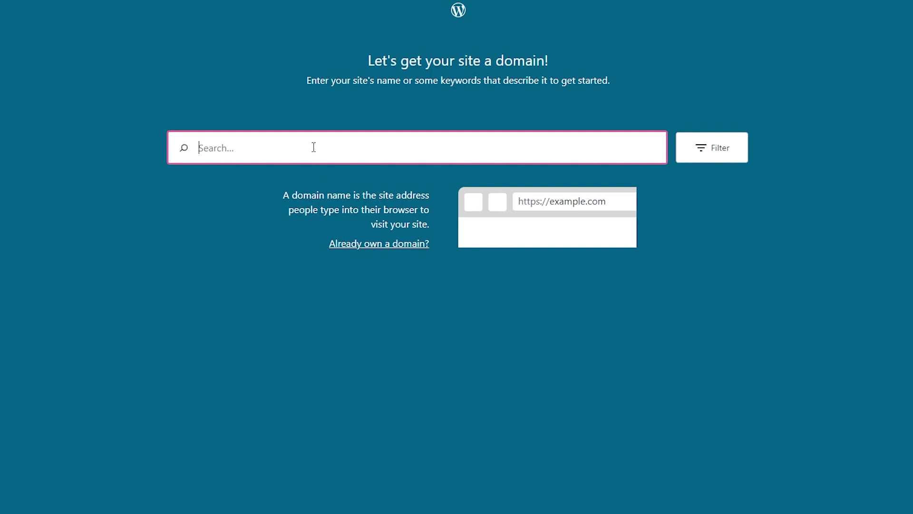
# Search WordPress.com domains for 'test' and review the suggested addresses from the top.
pyautogui.write('test')
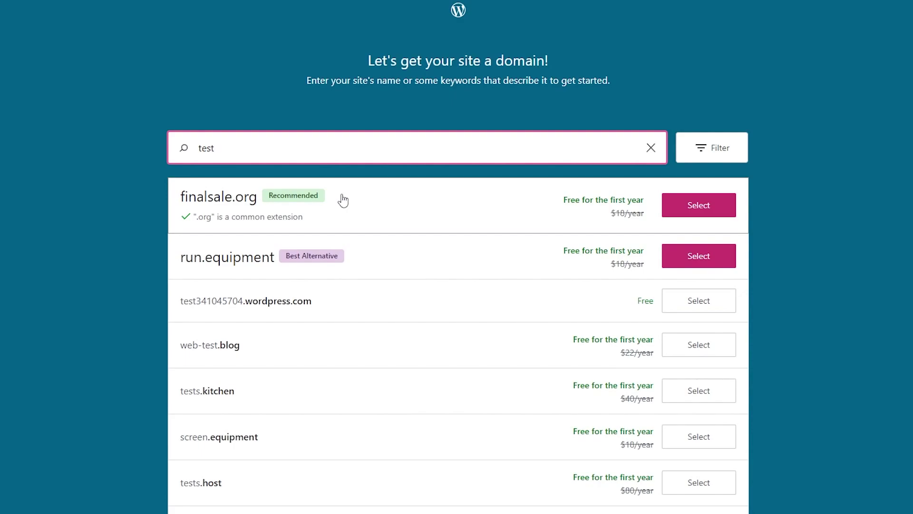
pyautogui.scroll(-5, 485, 275)
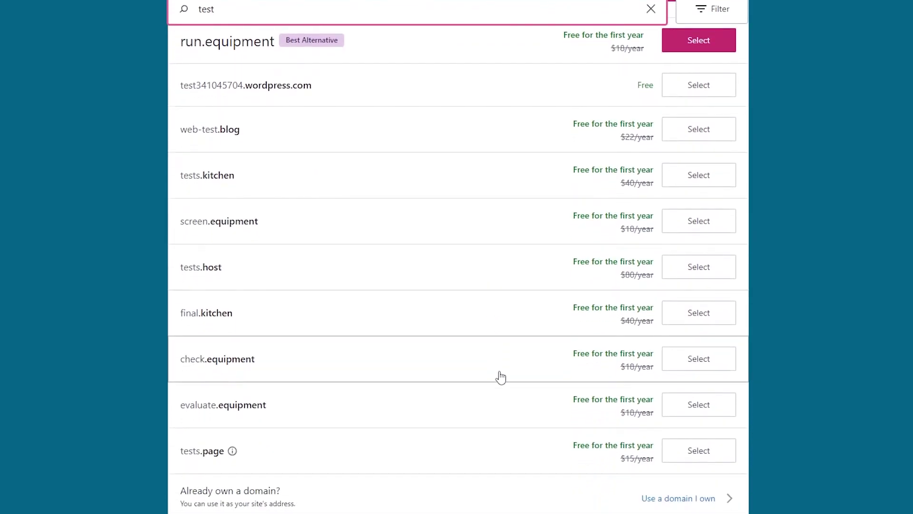
pyautogui.scroll(5, 543, 464)
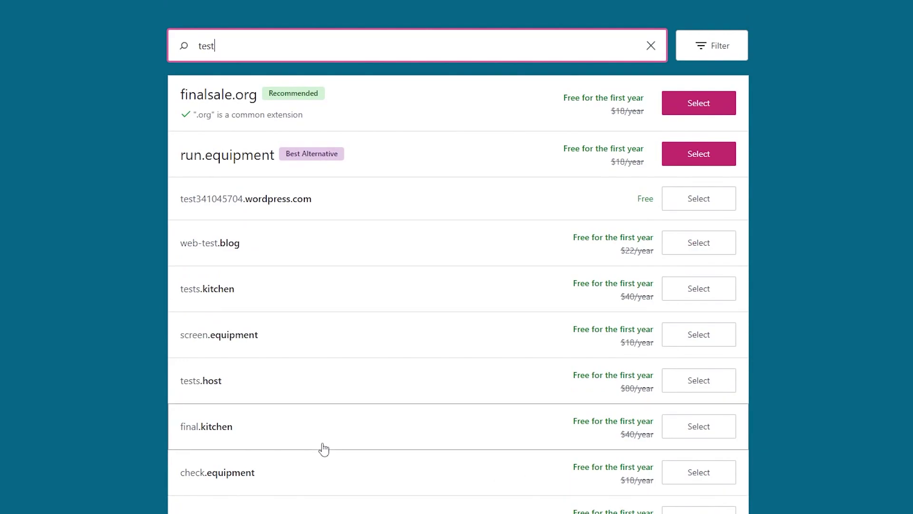
pyautogui.scroll(3, 323, 448)
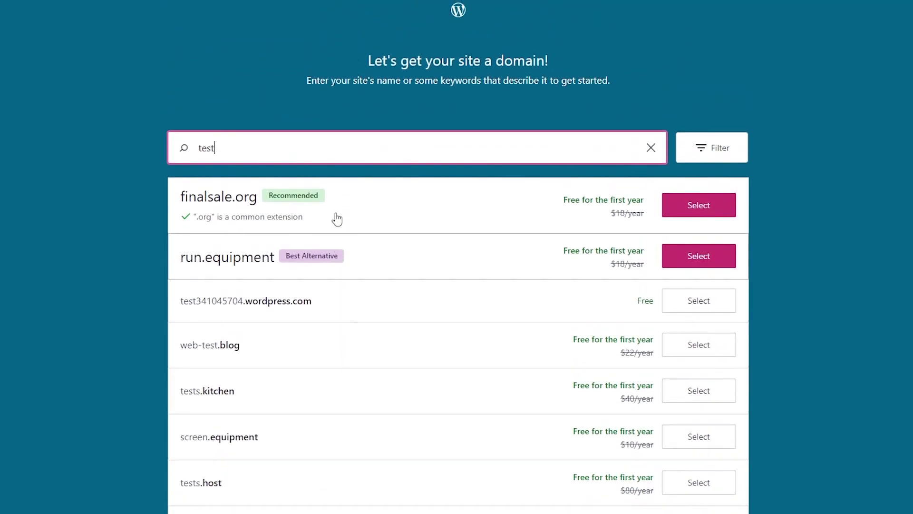
# Claim the free .wordpress.com address and browse the new Coming Soon site's My Home dashboard.
pyautogui.click(711, 308)
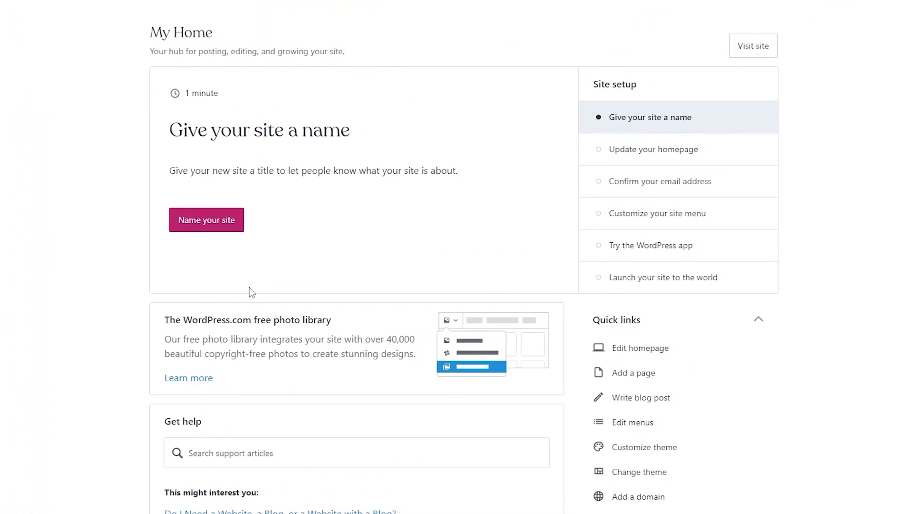
pyautogui.scroll(-4, 265, 211)
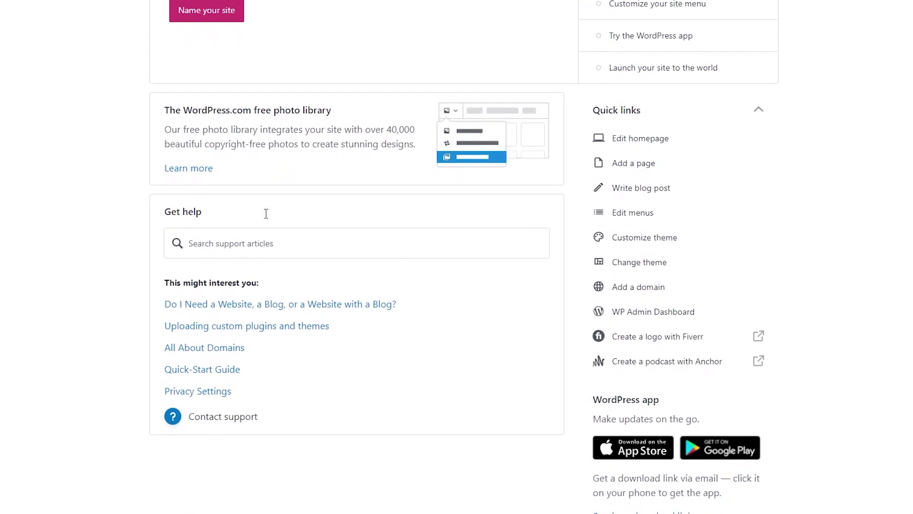
pyautogui.scroll(4, 265, 216)
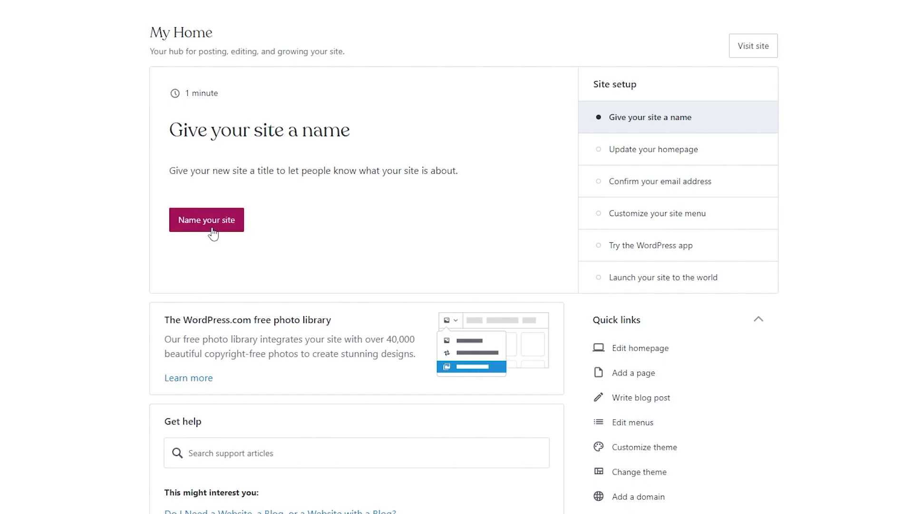
pyautogui.scroll(-1, 213, 234)
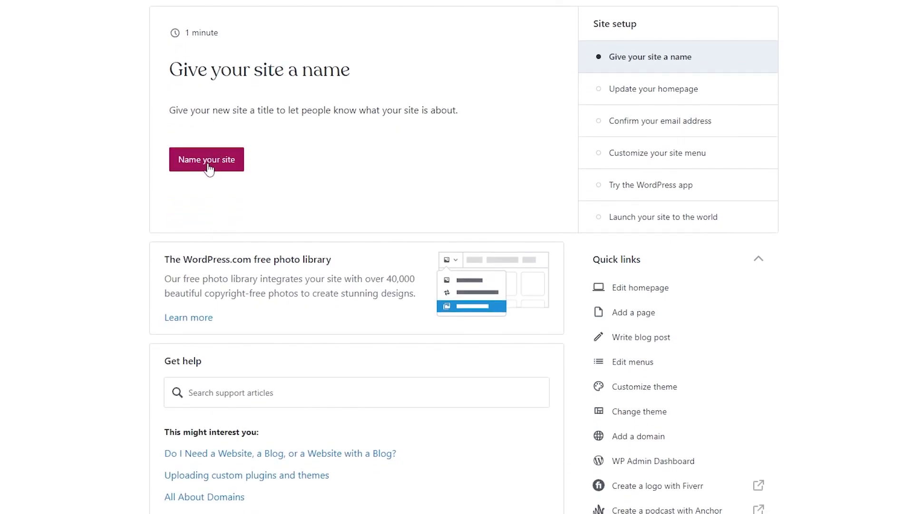
pyautogui.scroll(-3, 338, 167)
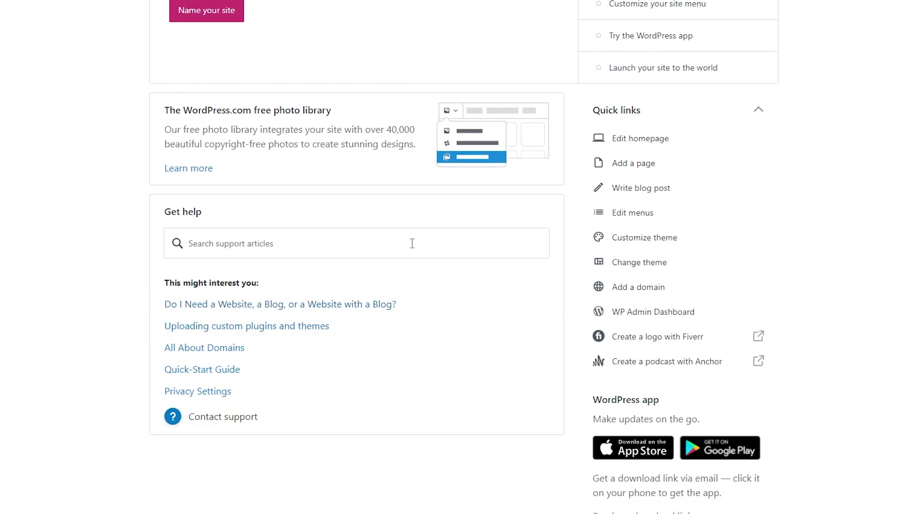
pyautogui.scroll(4, 481, 214)
pyautogui.scroll(-2, 618, 114)
pyautogui.scroll(2, 666, 148)
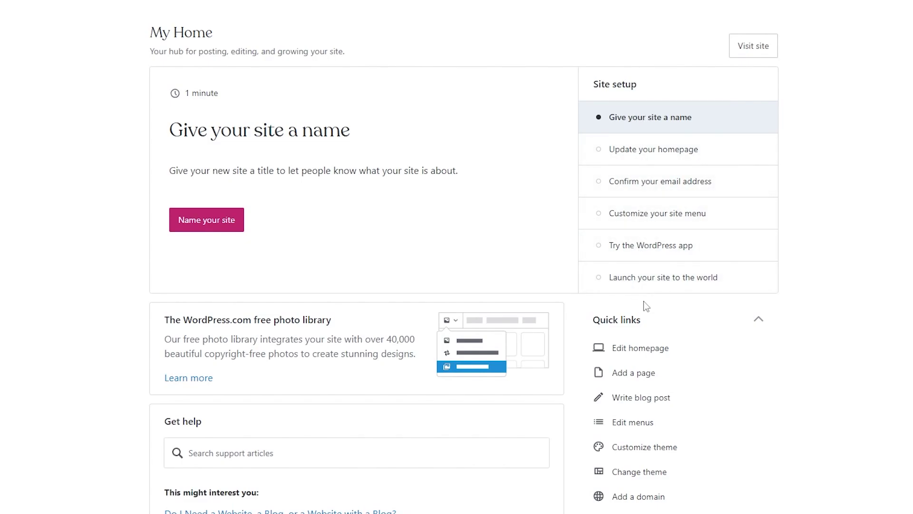
pyautogui.scroll(-3, 643, 301)
pyautogui.scroll(-2, 624, 231)
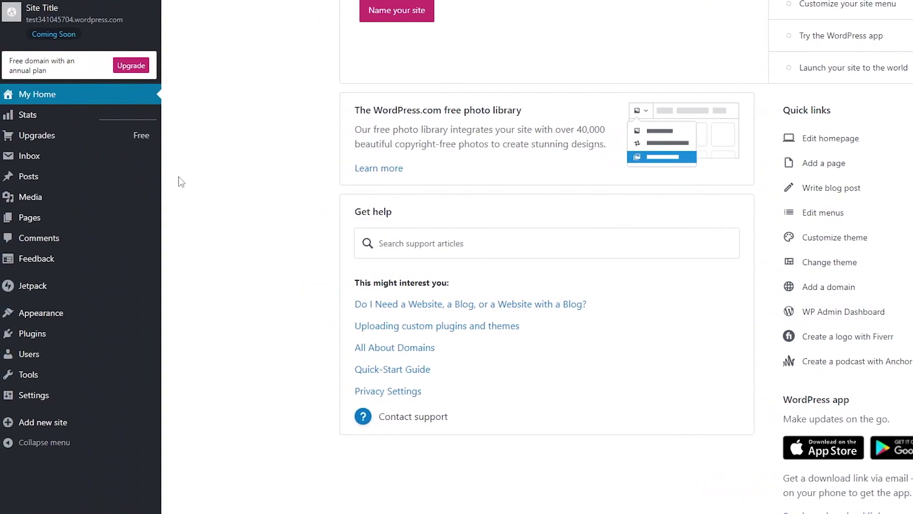
# Go to the site's Plugins page, listing featured plugins like WooCommerce and Yoast SEO.
pyautogui.scroll(4, 198, 170)
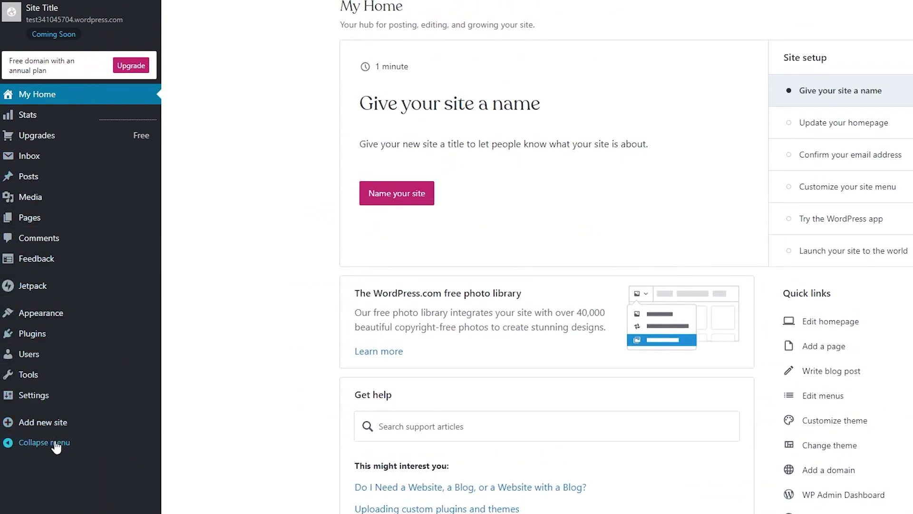
pyautogui.moveTo(58, 144)
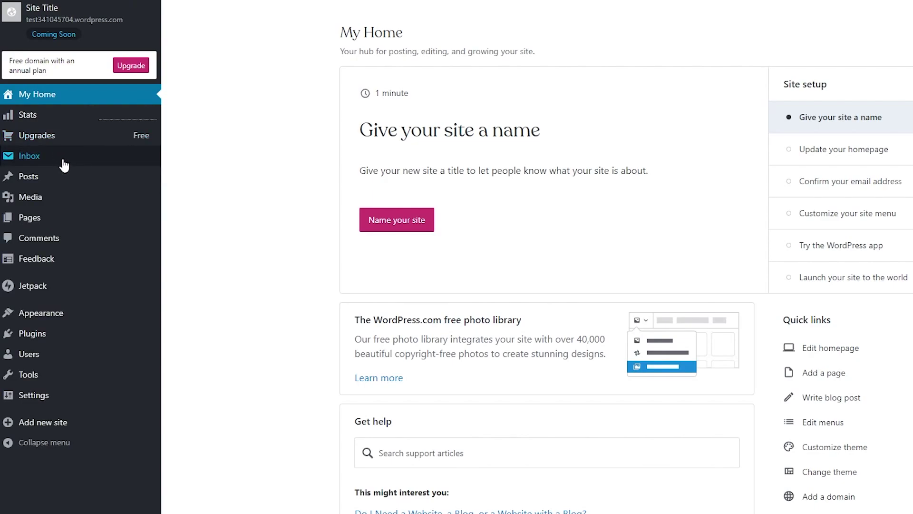
pyautogui.moveTo(49, 181)
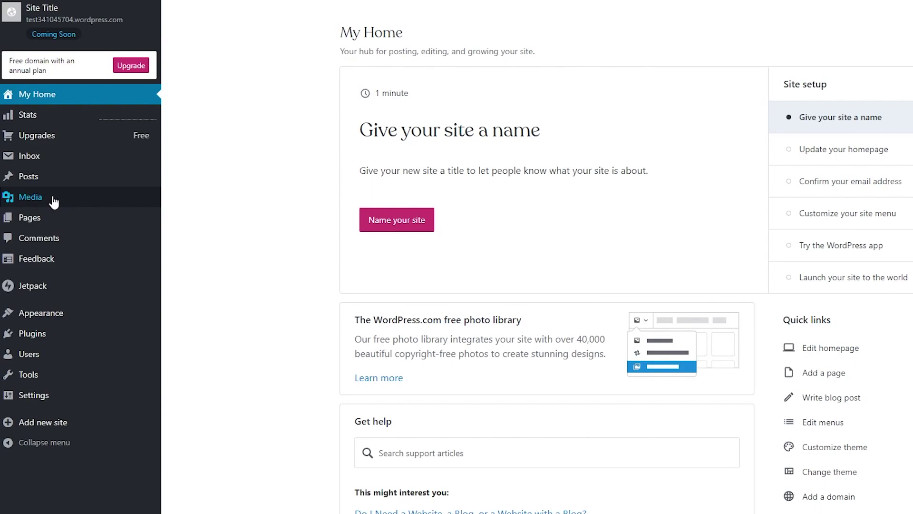
pyautogui.moveTo(71, 211)
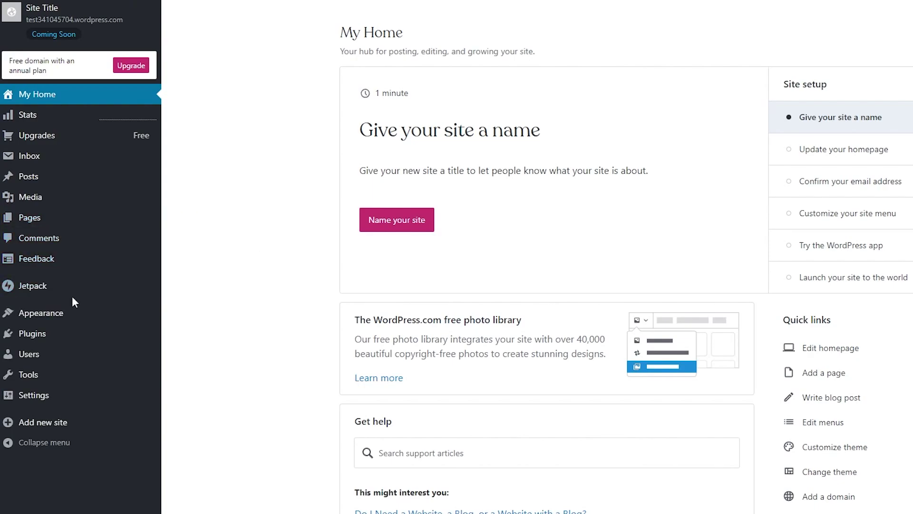
pyautogui.moveTo(72, 296)
pyautogui.moveTo(81, 320)
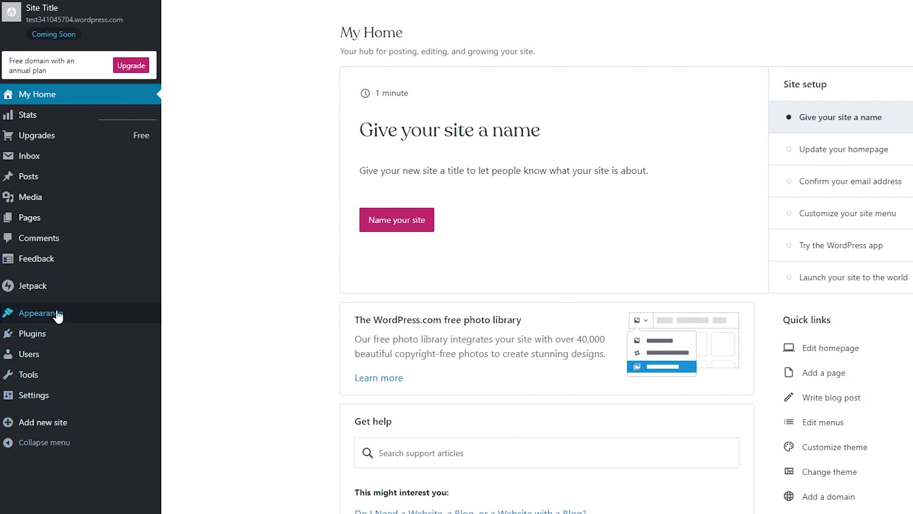
pyautogui.moveTo(58, 314)
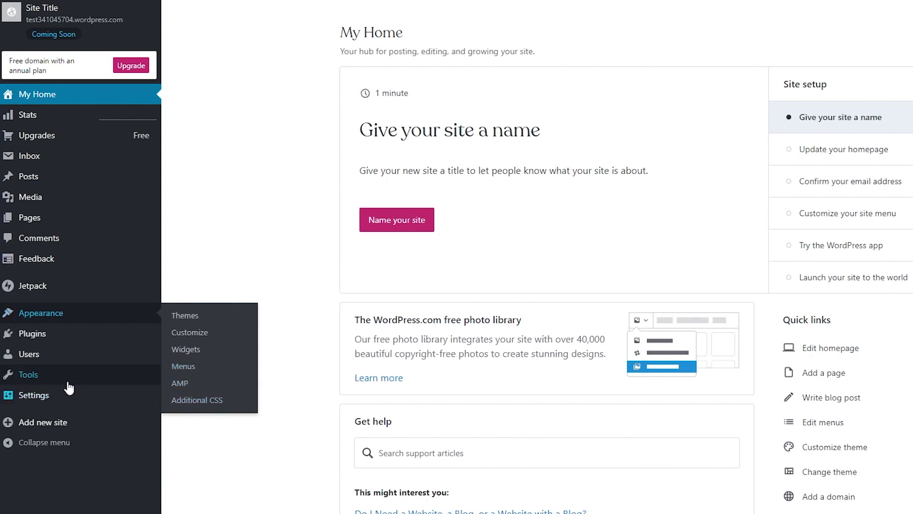
pyautogui.click(44, 340)
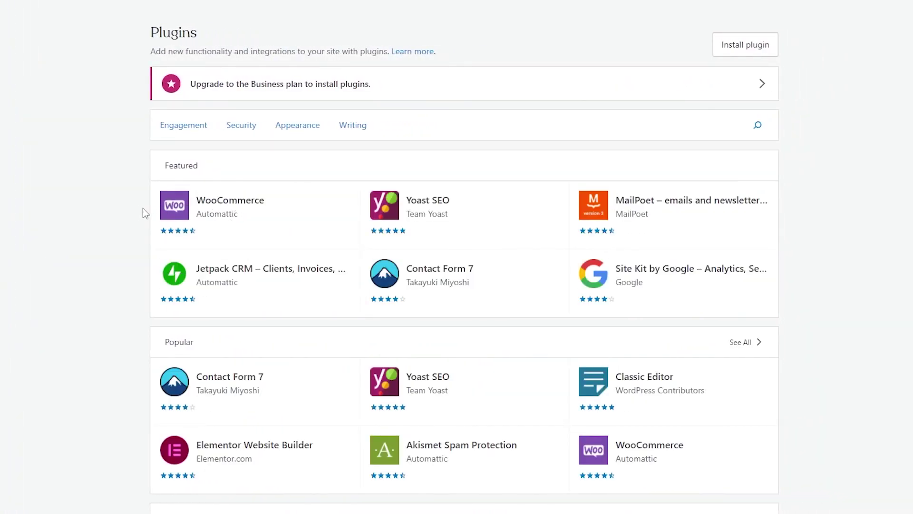
# Open the WooCommerce plugin page and find its Business plan upgrade requirement.
pyautogui.click(179, 219)
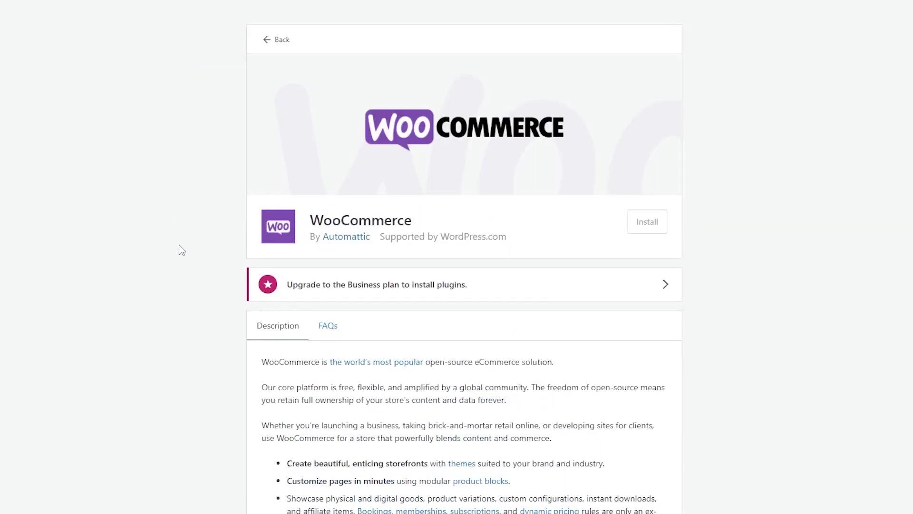
pyautogui.scroll(-7, 285, 291)
pyautogui.scroll(5, 412, 310)
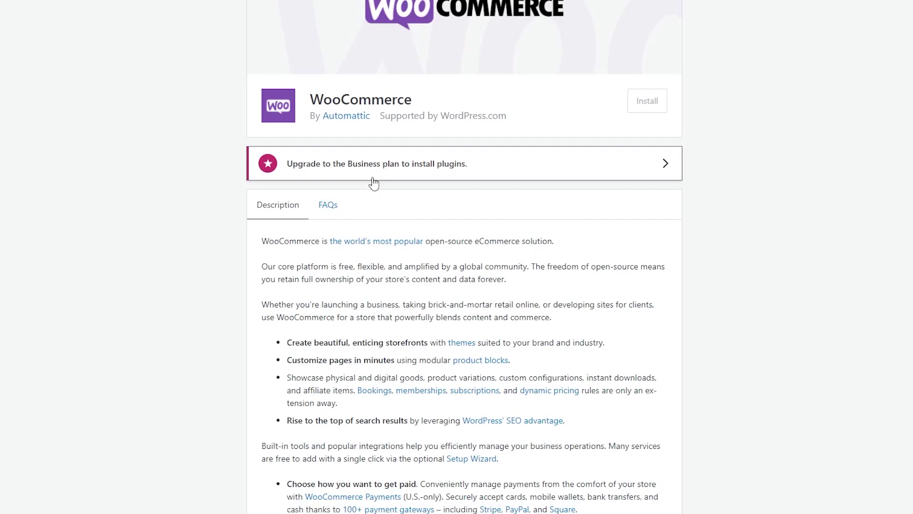
pyautogui.scroll(1, 373, 183)
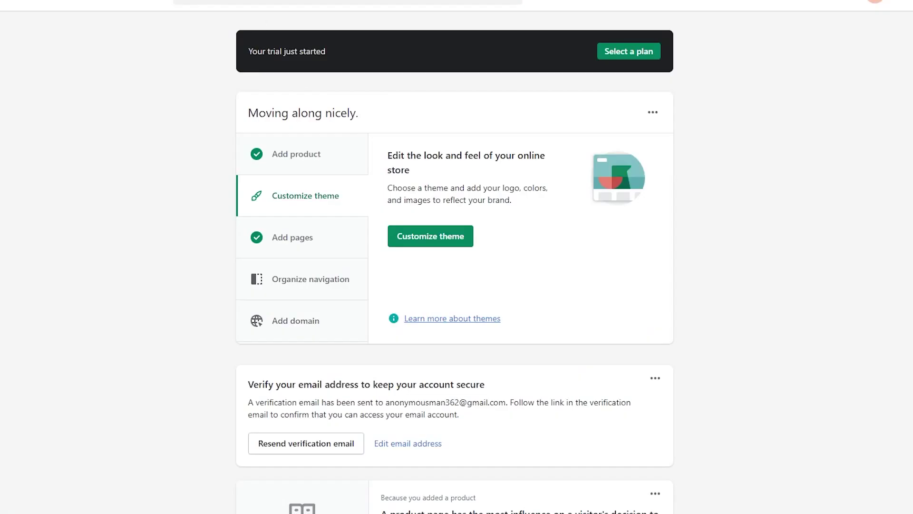
pyautogui.scroll(-10, 88, 321)
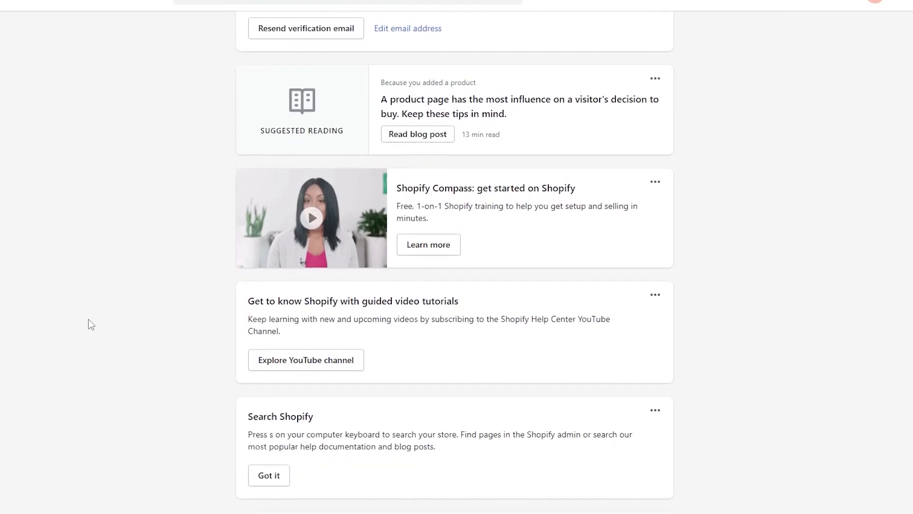
pyautogui.scroll(5, 91, 328)
pyautogui.scroll(5, 89, 332)
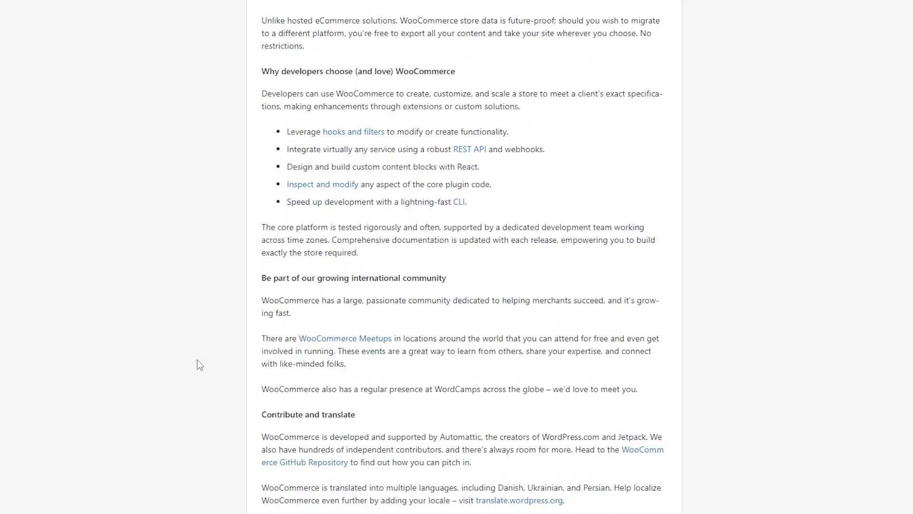
pyautogui.scroll(15, 205, 371)
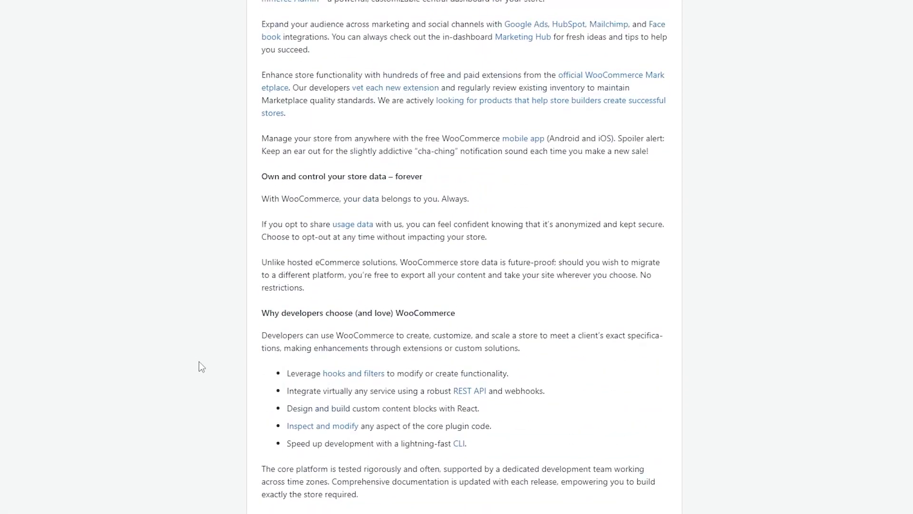
pyautogui.scroll(1, 204, 371)
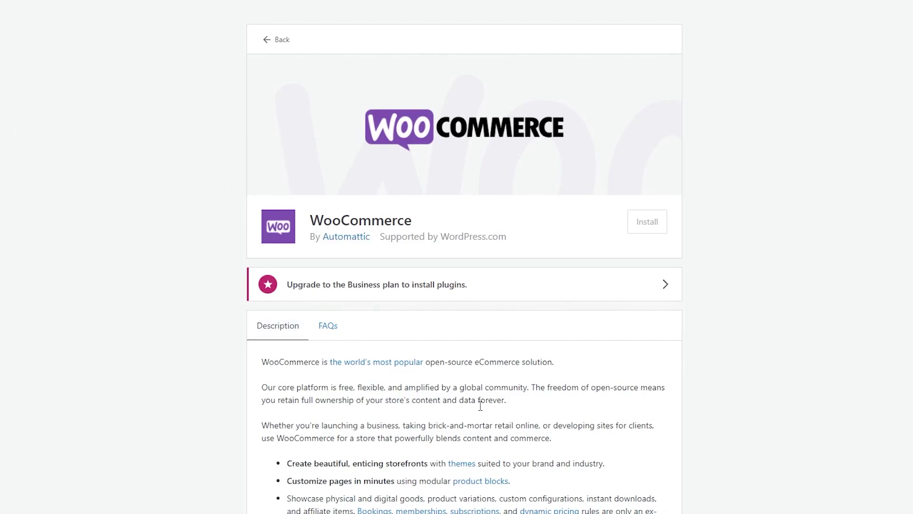
pyautogui.scroll(-10, 312, 123)
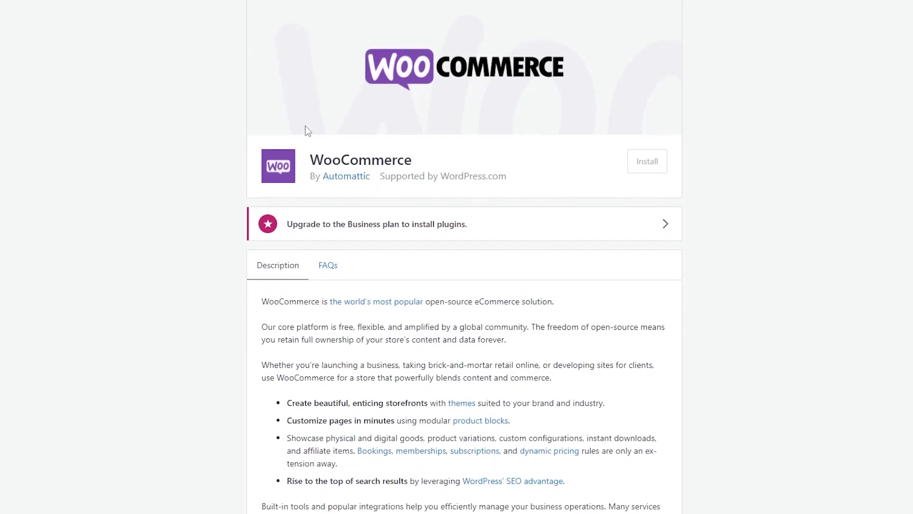
pyautogui.scroll(-1, 194, 122)
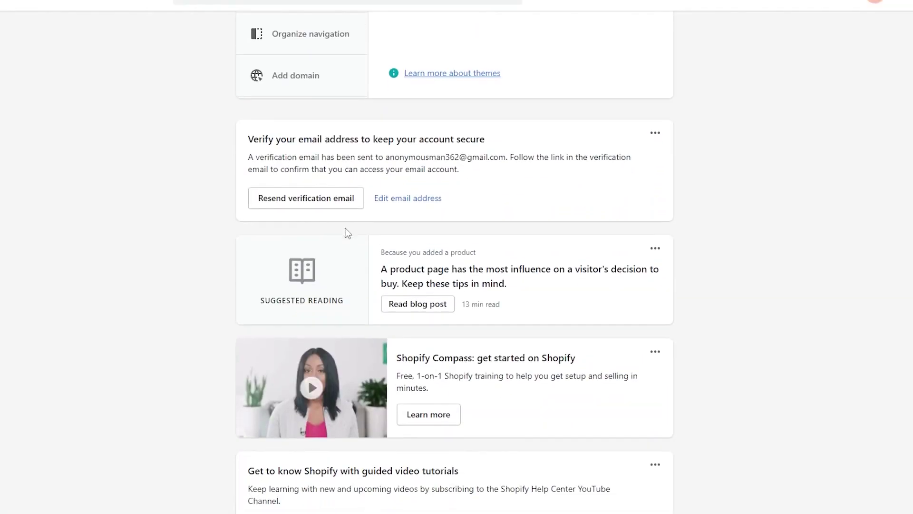
pyautogui.scroll(-10, 193, 286)
pyautogui.scroll(-8, 195, 285)
pyautogui.scroll(10, 196, 284)
pyautogui.scroll(9, 195, 280)
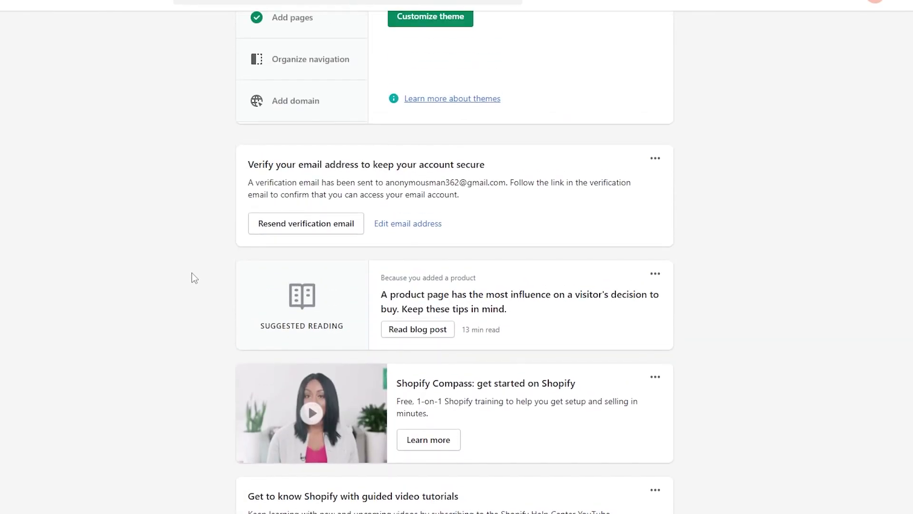
pyautogui.scroll(4, 193, 262)
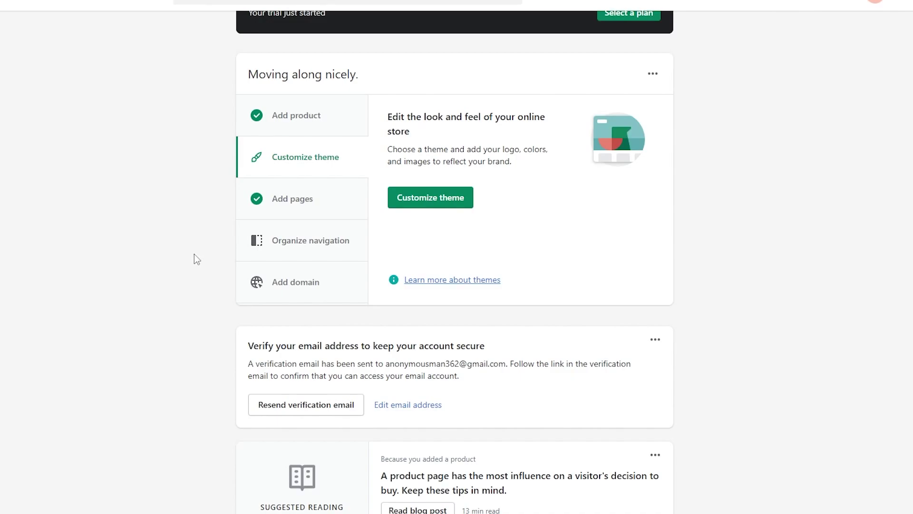
pyautogui.scroll(1, 138, 255)
pyautogui.scroll(-5, 81, 235)
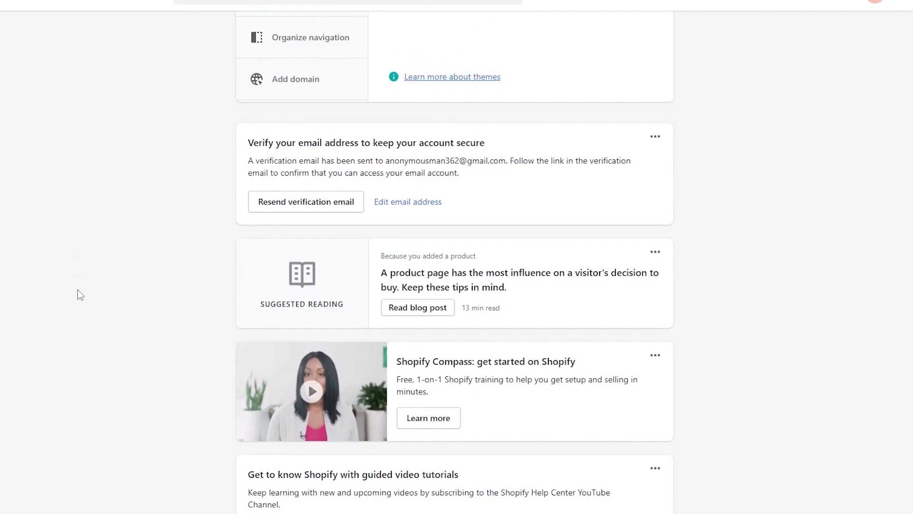
pyautogui.scroll(-4, 83, 293)
pyautogui.scroll(-1, 94, 286)
pyautogui.scroll(1, 94, 286)
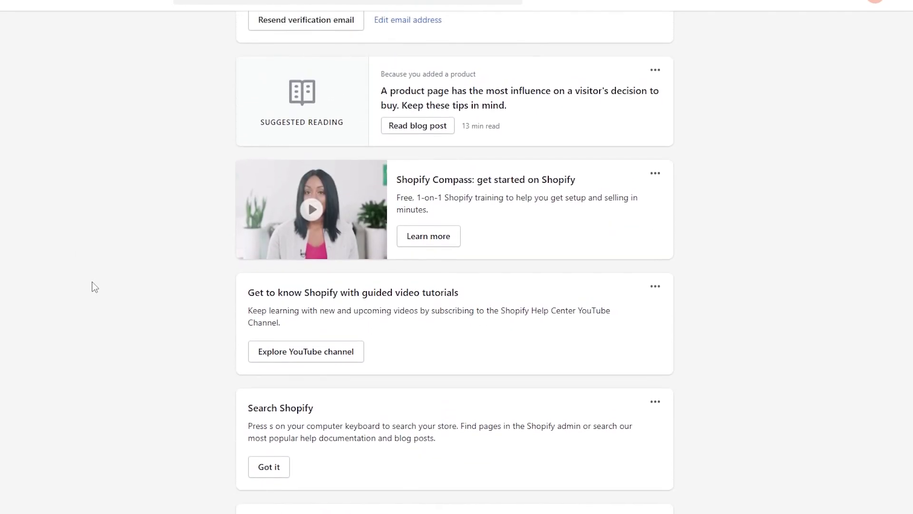